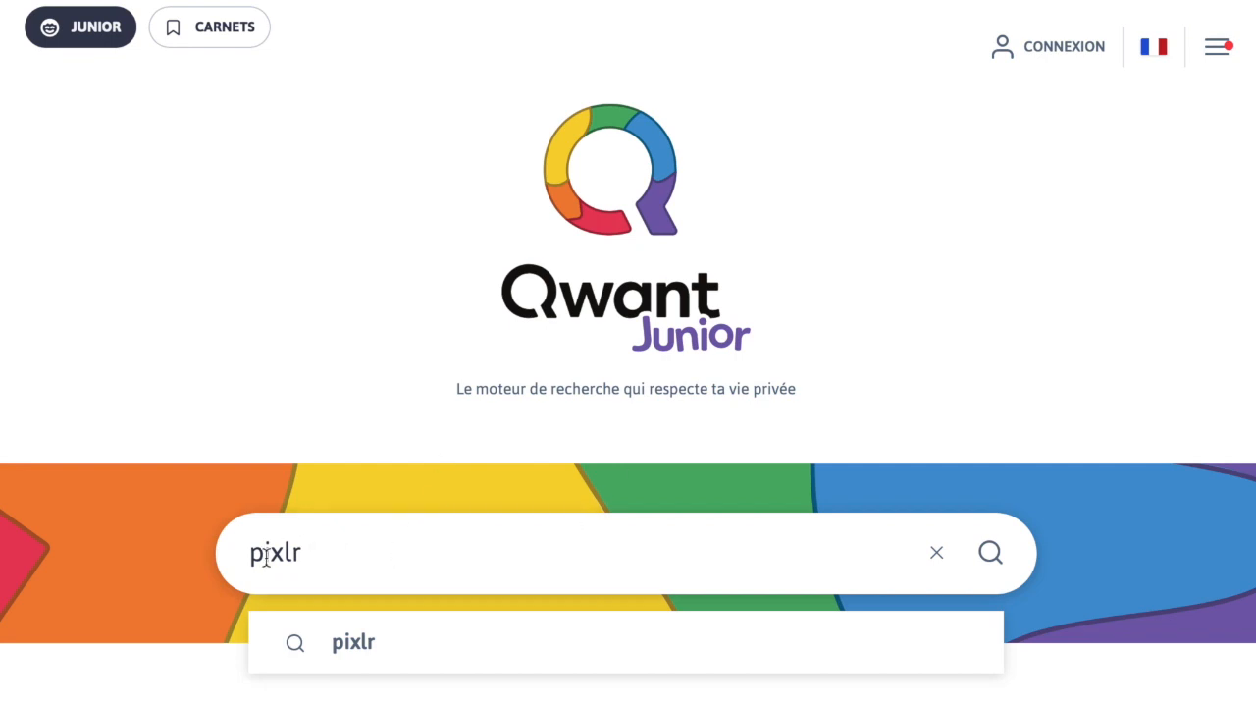
- Search the web for "pixlr", visit the Pixlr.com photo editor site and launch Pixlr Editor
left_click(989, 553)
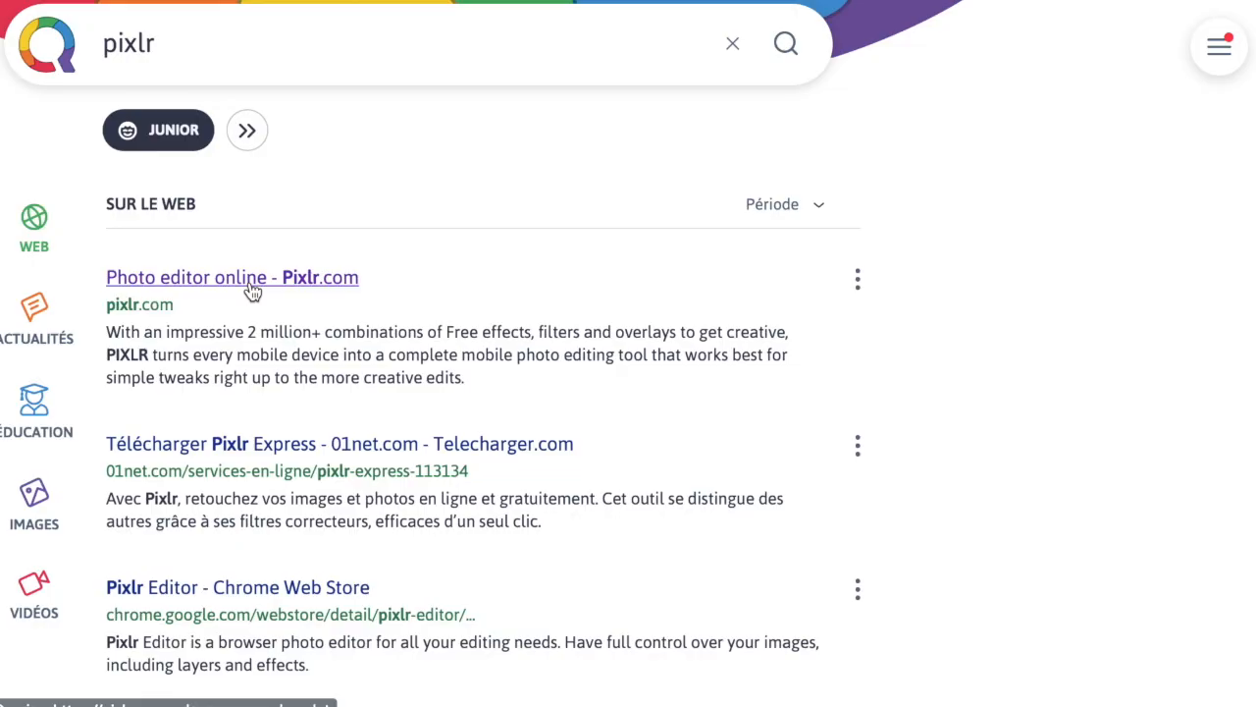
left_click(252, 284)
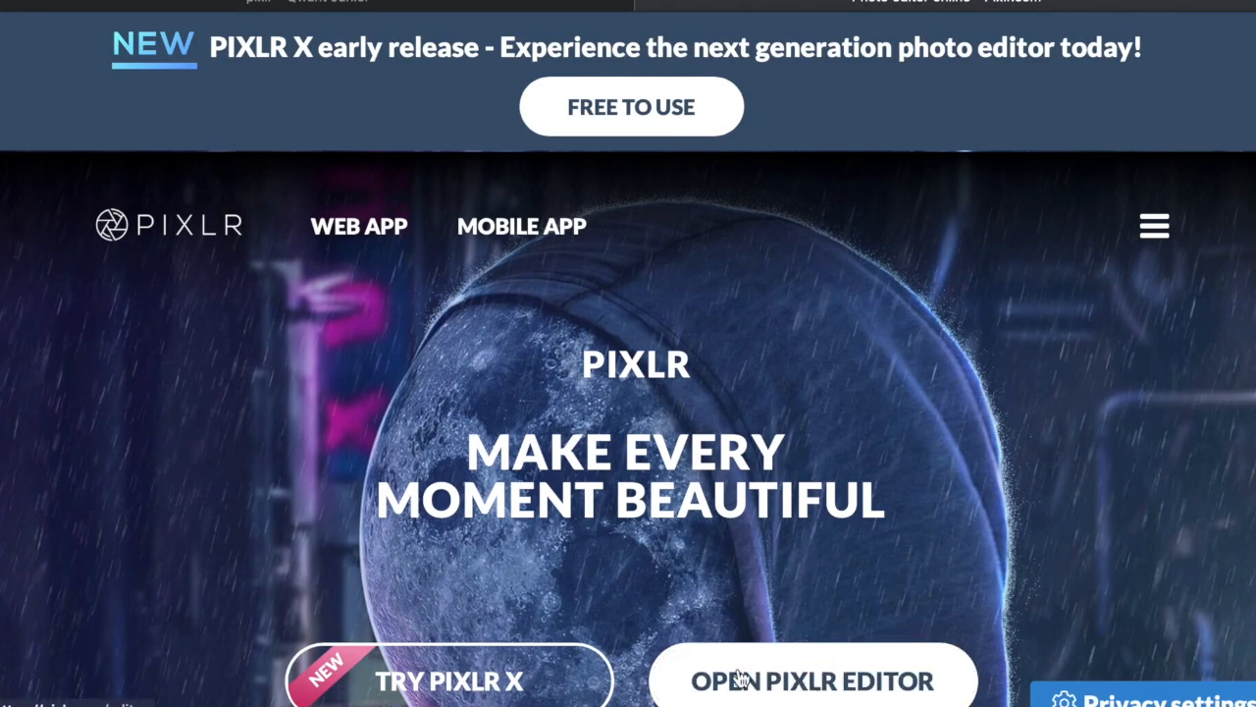
left_click(810, 685)
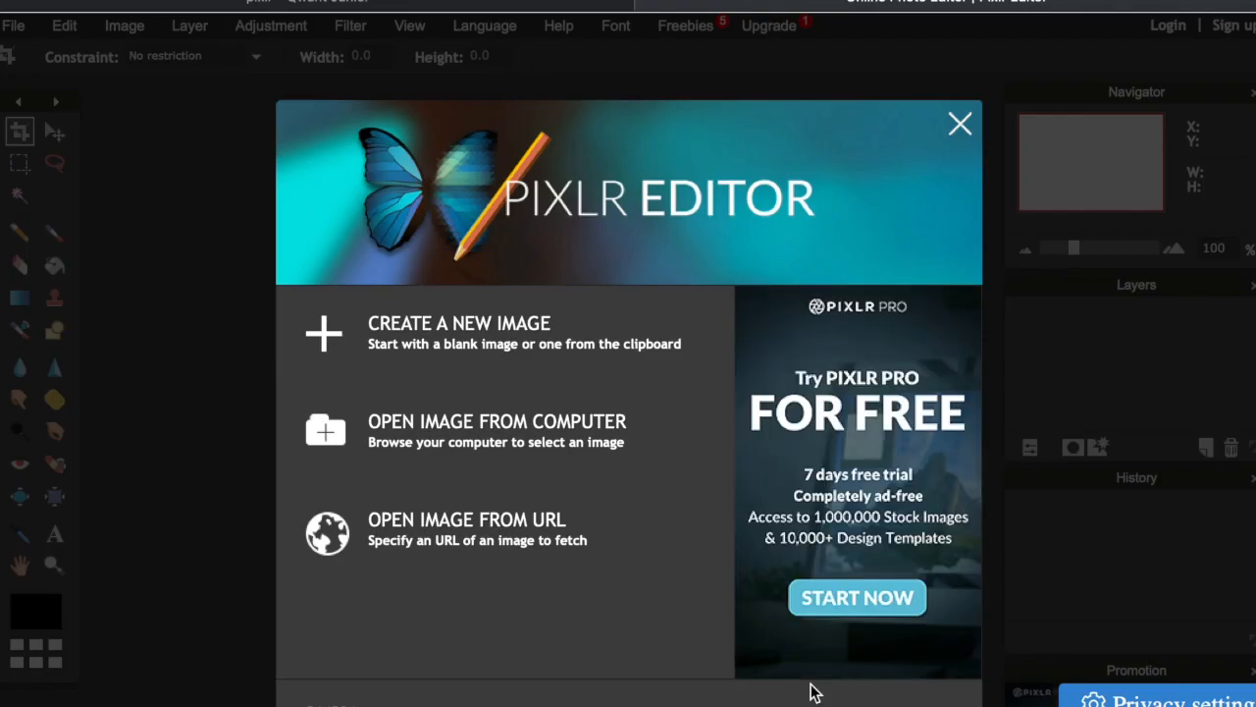
- Create a new blank image of 800 x 600 pixels without transparency
left_click(465, 326)
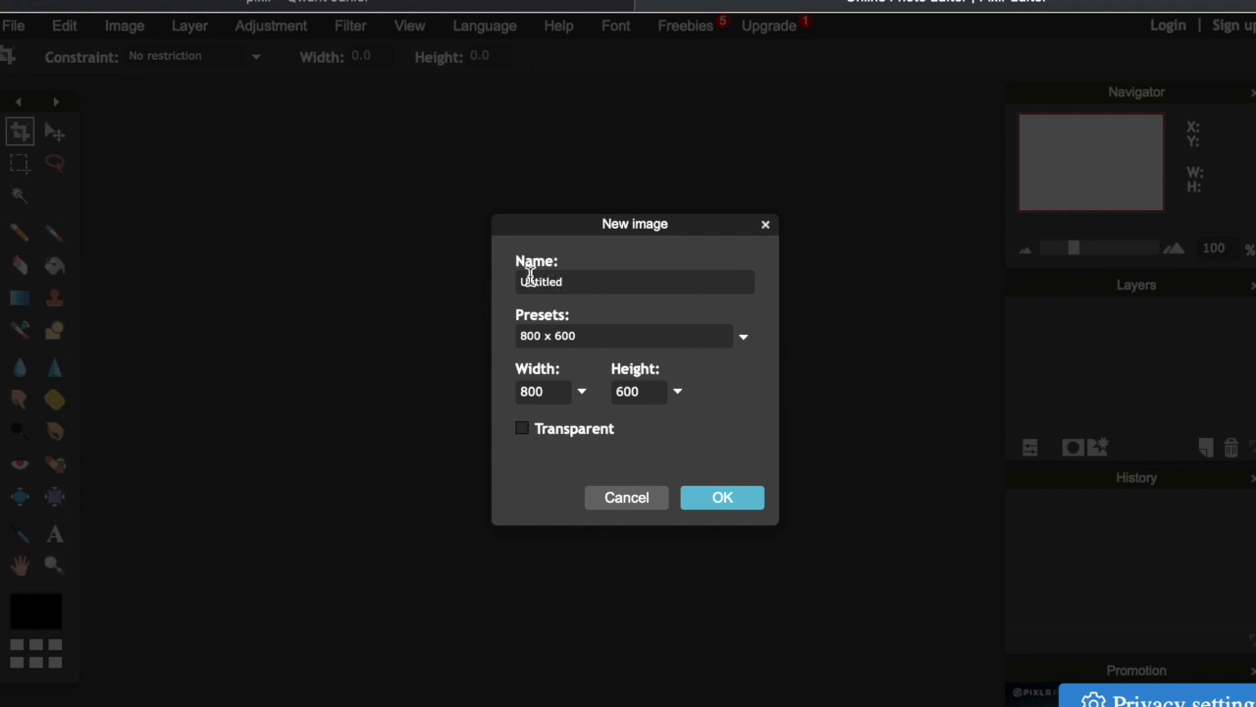
left_click(723, 499)
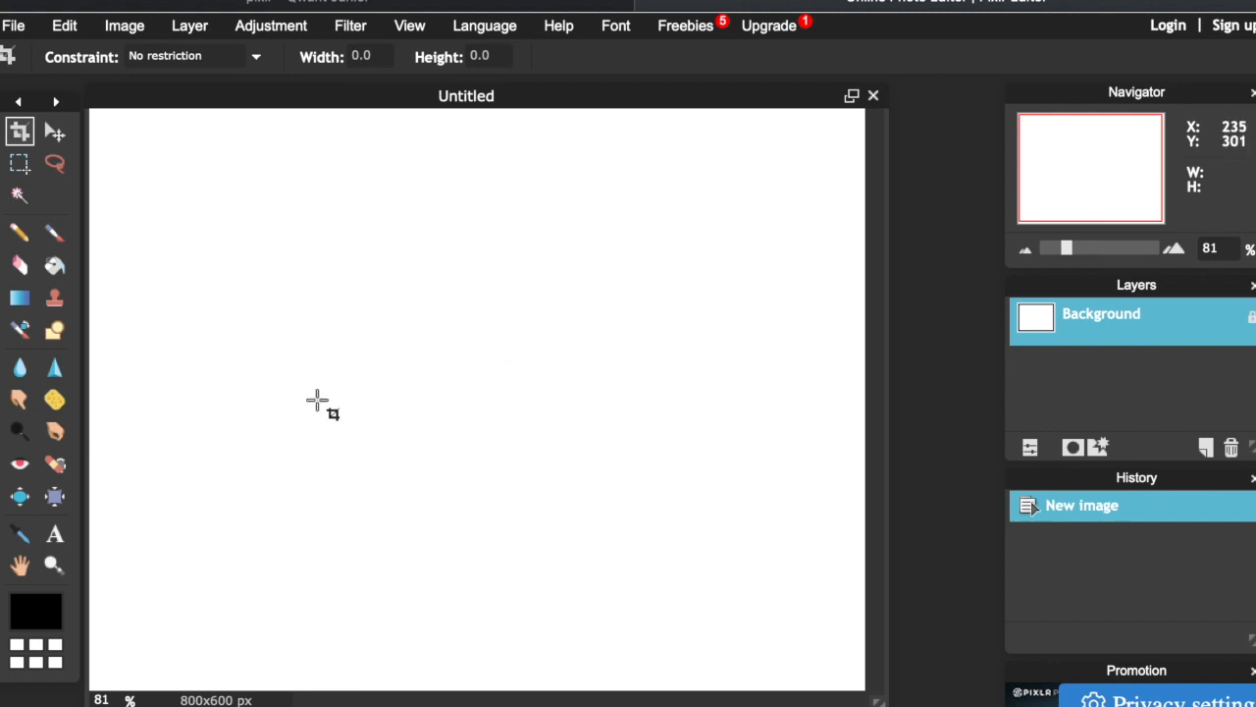
- Switch the editor's interface language to French (Français)
left_click(494, 31)
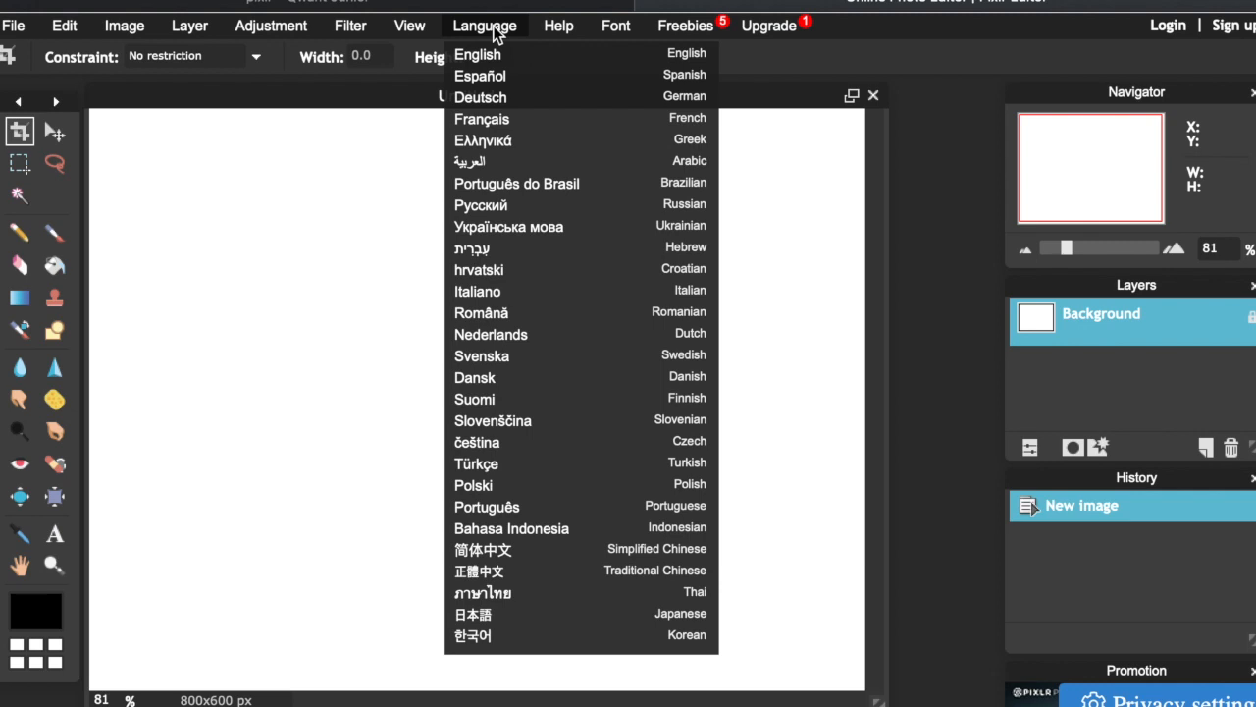
left_click(476, 120)
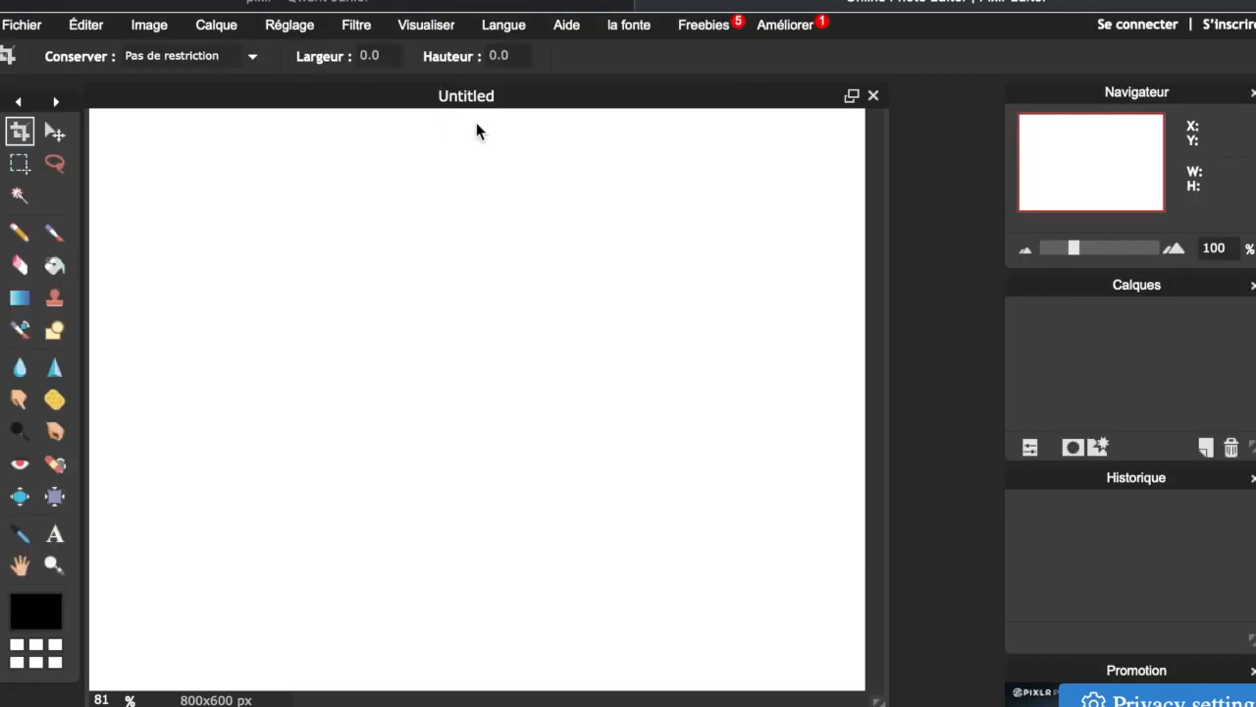
left_click(521, 30)
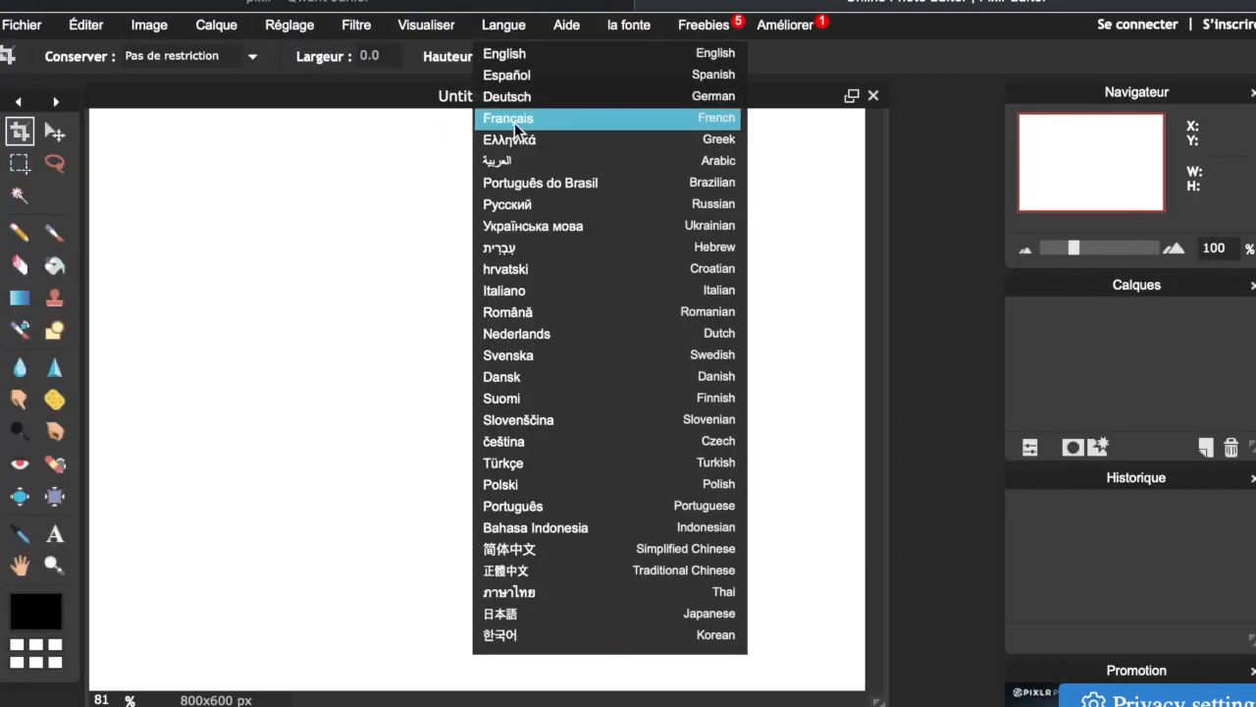
- Draw several freehand black lines across the canvas with the Pencil tool set to the Plain type
left_click(21, 234)
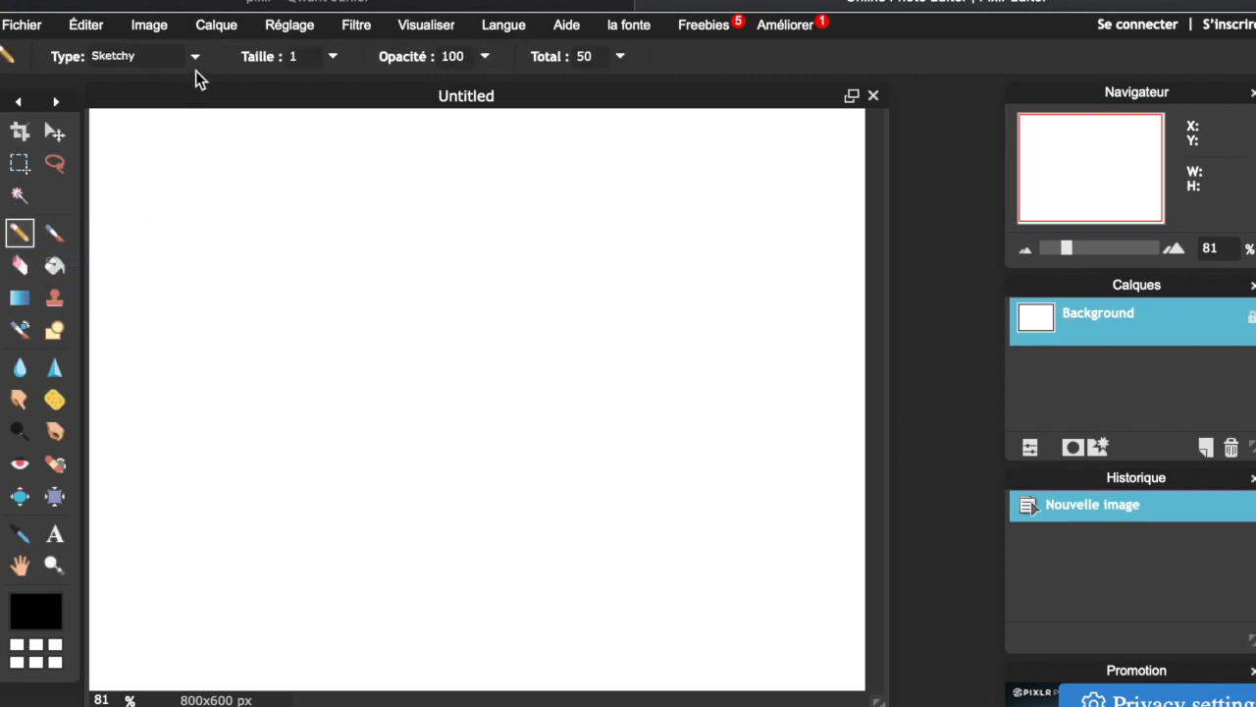
left_click(195, 56)
left_click(154, 81)
mouse_move(157, 265)
left_mouse_down()
mouse_move(378, 292)
mouse_move(408, 280)
mouse_move(406, 237)
mouse_move(295, 376)
mouse_move(583, 387)
mouse_move(583, 271)
mouse_move(548, 290)
mouse_move(387, 455)
mouse_move(692, 505)
mouse_move(697, 287)
left_mouse_up()
mouse_move(258, 181)
left_mouse_down()
mouse_move(587, 172)
mouse_move(477, 265)
mouse_move(255, 186)
mouse_move(560, 212)
mouse_move(506, 374)
mouse_move(233, 358)
mouse_move(308, 240)
left_mouse_up()
mouse_move(211, 258)
left_mouse_down()
mouse_move(237, 392)
mouse_move(402, 359)
left_mouse_up()
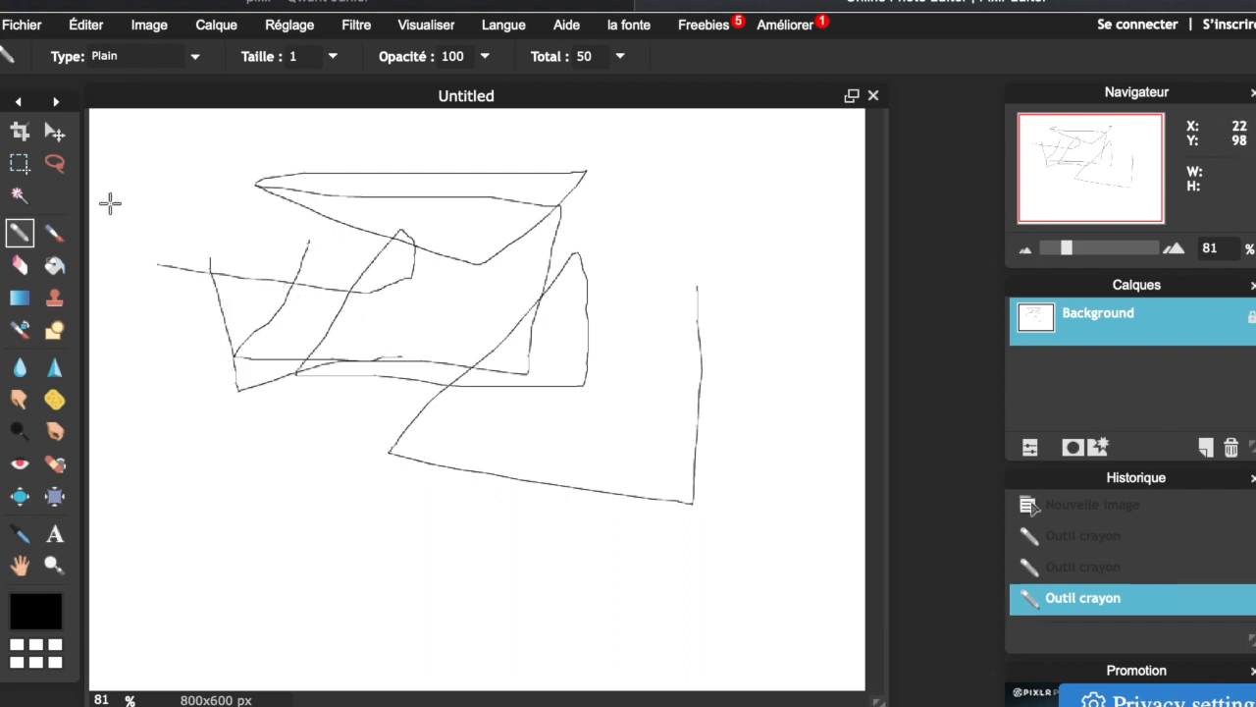
- Draw a looping freehand line down and across the lower canvas with the Pencil tool set to Sketchy
left_click(162, 65)
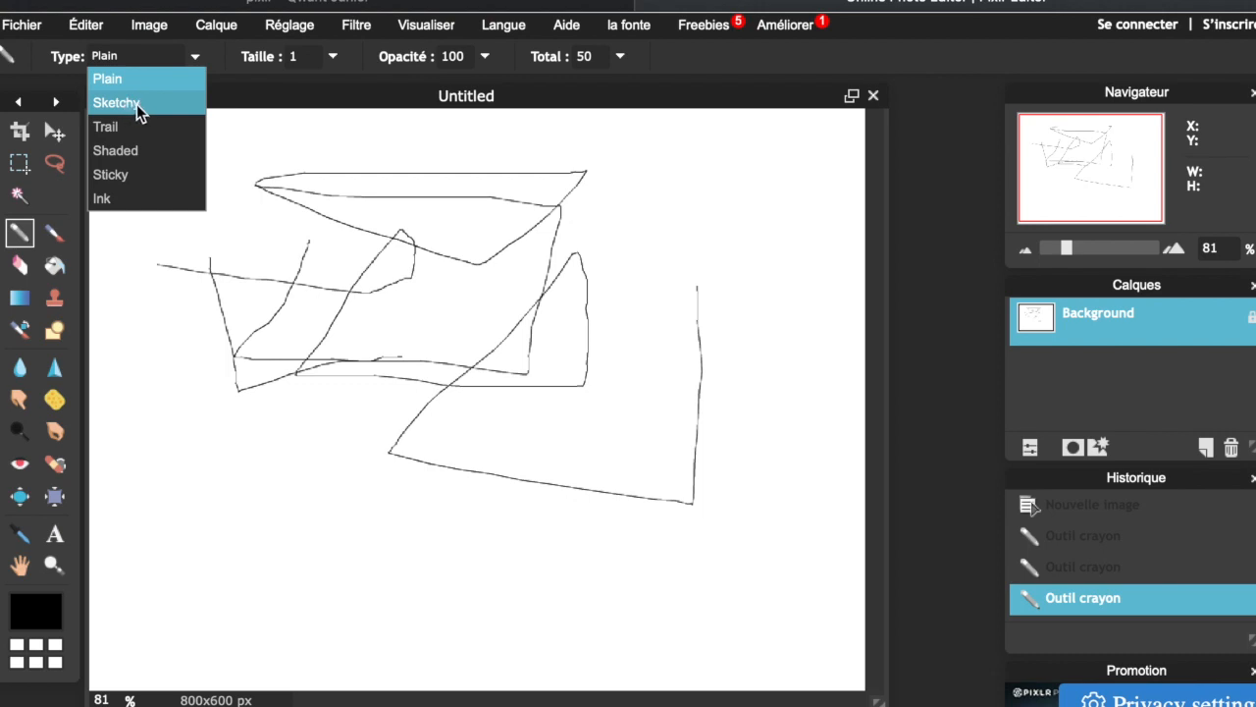
left_click(136, 104)
mouse_move(181, 183)
left_mouse_down()
mouse_move(146, 267)
mouse_move(231, 360)
mouse_move(222, 301)
mouse_move(268, 472)
mouse_move(221, 439)
mouse_move(248, 568)
mouse_move(324, 528)
mouse_move(381, 600)
mouse_move(383, 533)
mouse_move(510, 567)
mouse_move(531, 596)
mouse_move(579, 577)
mouse_move(632, 605)
left_mouse_up()
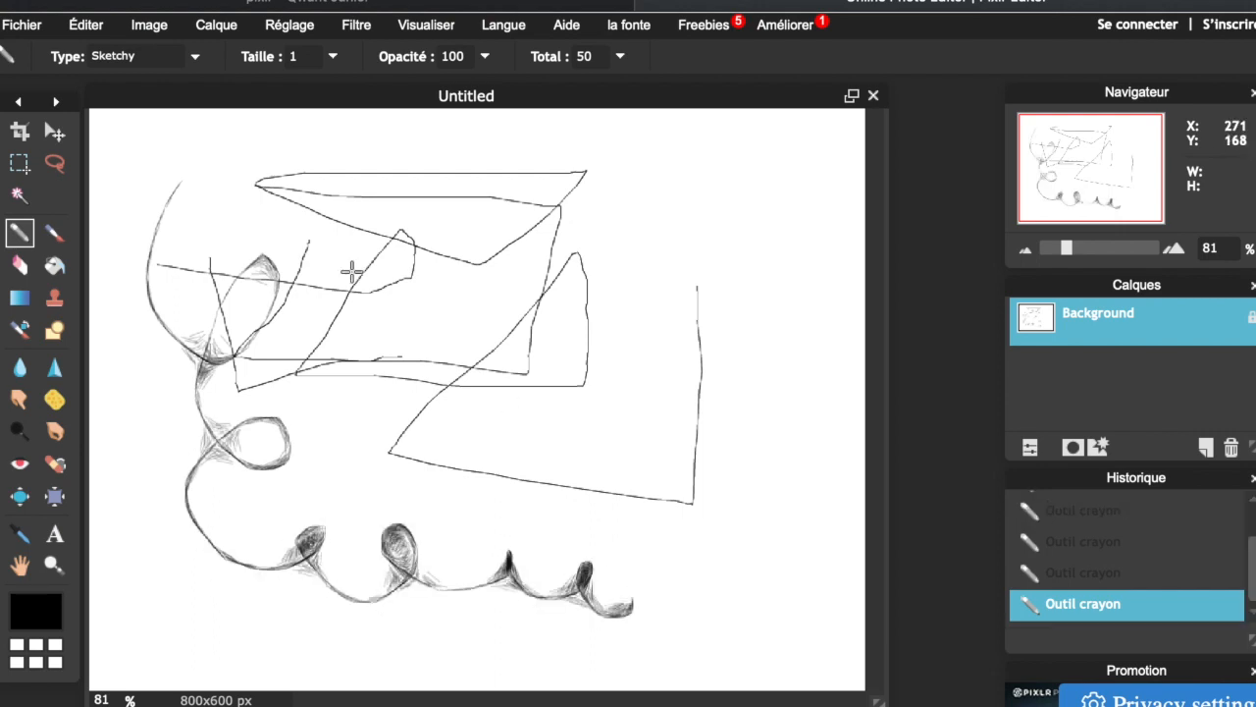
- Erase the pencil drawings from the canvas, switching the Eraser to the hard round tip of size 50
left_click(21, 267)
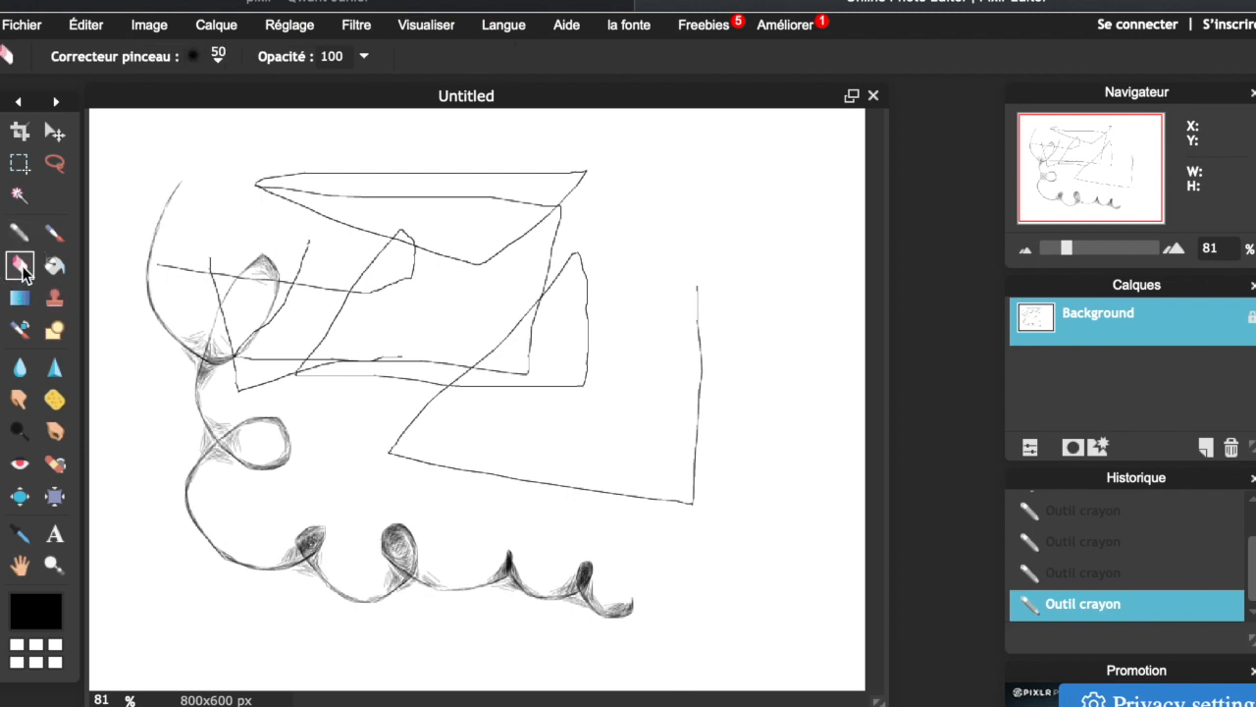
mouse_move(191, 177)
left_mouse_down()
mouse_move(147, 305)
mouse_move(169, 261)
mouse_move(284, 323)
mouse_move(252, 398)
mouse_move(236, 236)
left_mouse_up()
left_click(218, 56)
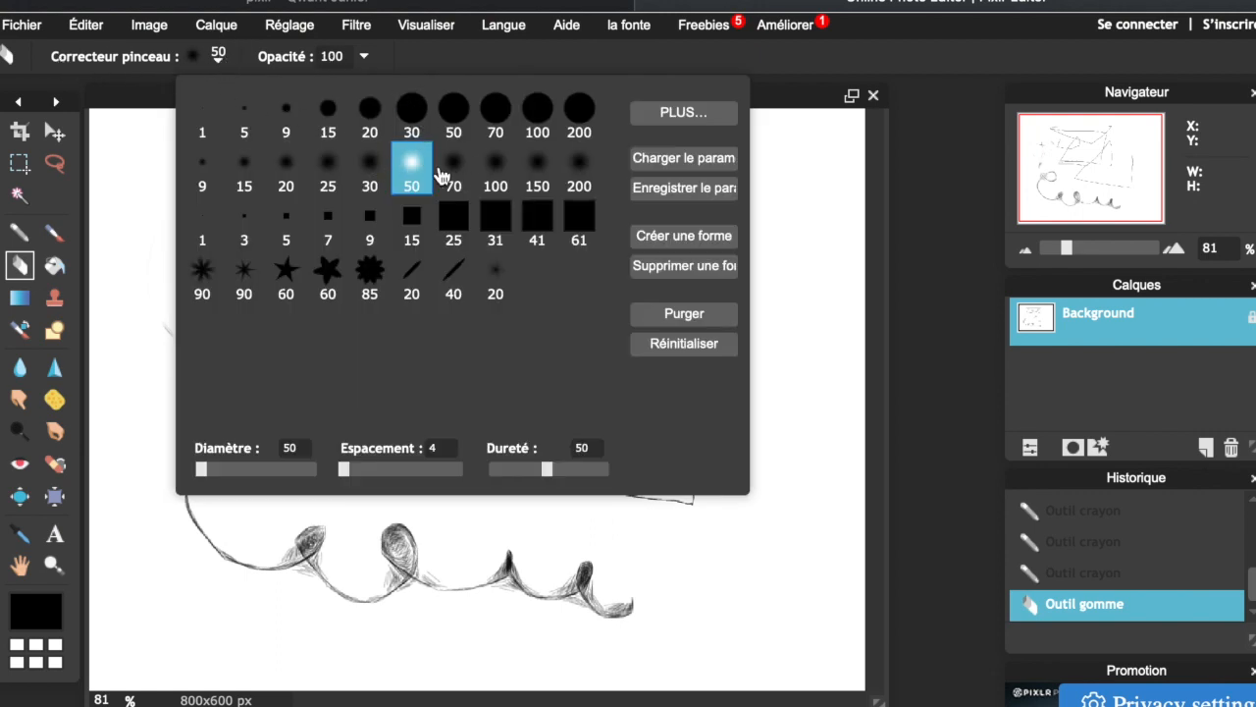
left_click(455, 108)
left_click(459, 174)
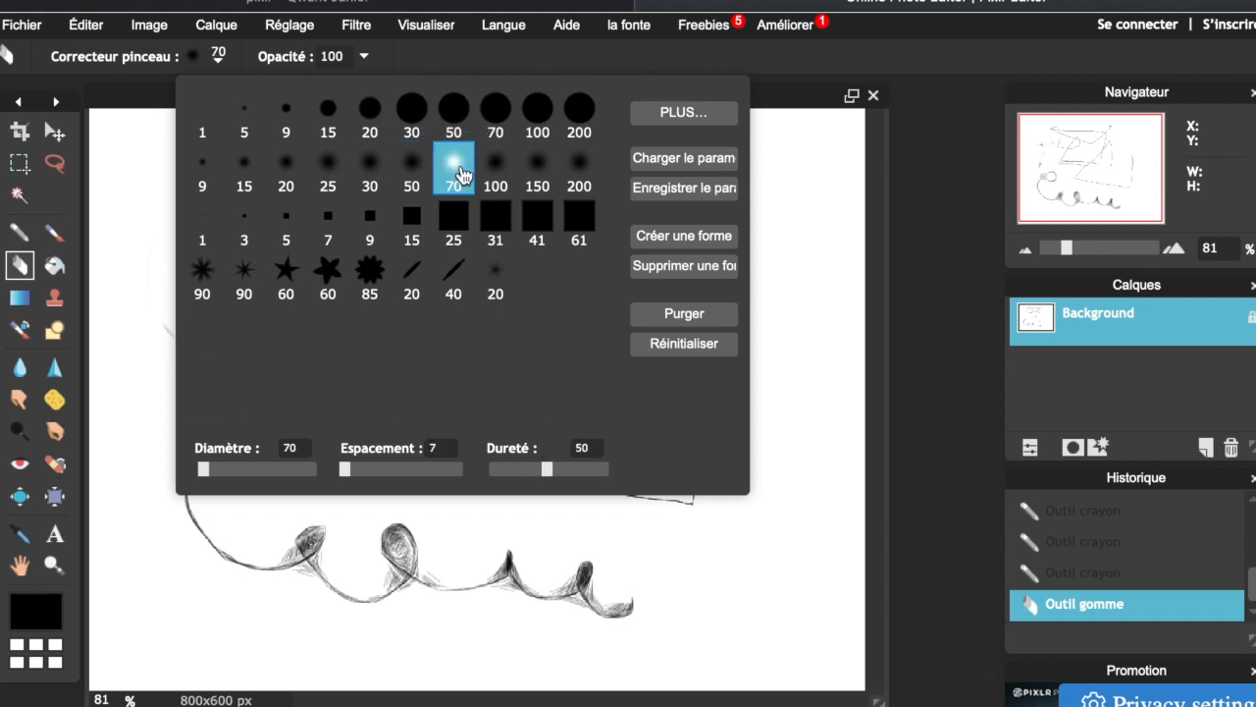
left_click(454, 110)
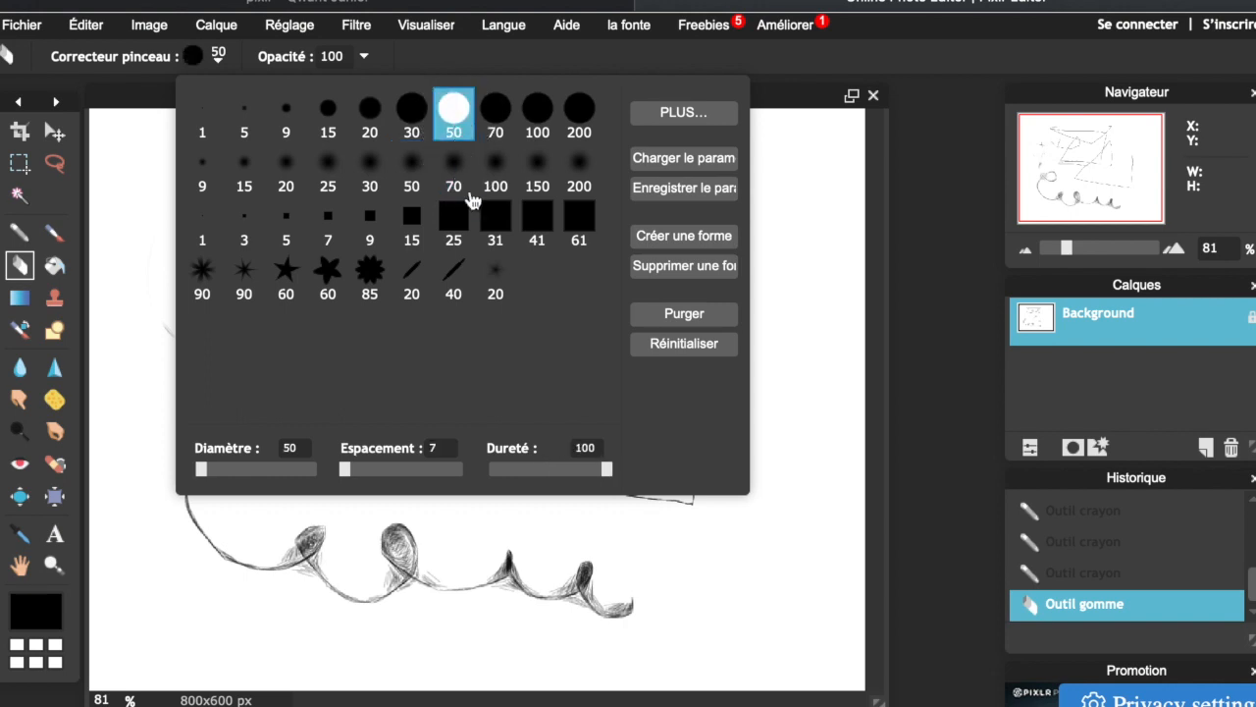
mouse_move(139, 382)
left_mouse_down()
mouse_move(225, 291)
mouse_move(255, 371)
mouse_move(255, 434)
mouse_move(210, 451)
mouse_move(263, 471)
mouse_move(232, 507)
mouse_move(274, 559)
mouse_move(337, 543)
mouse_move(198, 542)
mouse_move(328, 587)
mouse_move(433, 542)
mouse_move(396, 541)
mouse_move(577, 576)
mouse_move(399, 588)
mouse_move(501, 609)
mouse_move(637, 607)
mouse_move(685, 393)
mouse_move(688, 247)
mouse_move(698, 404)
mouse_move(669, 529)
mouse_move(373, 452)
mouse_move(596, 334)
mouse_move(638, 326)
mouse_move(267, 371)
mouse_move(530, 393)
mouse_move(638, 377)
mouse_move(550, 184)
mouse_move(518, 313)
mouse_move(386, 242)
mouse_move(398, 204)
mouse_move(214, 191)
mouse_move(302, 204)
mouse_move(293, 208)
mouse_move(603, 174)
mouse_move(650, 181)
mouse_move(398, 186)
mouse_move(504, 216)
mouse_move(514, 268)
mouse_move(545, 277)
mouse_move(610, 399)
mouse_move(575, 407)
mouse_move(325, 323)
left_mouse_up()
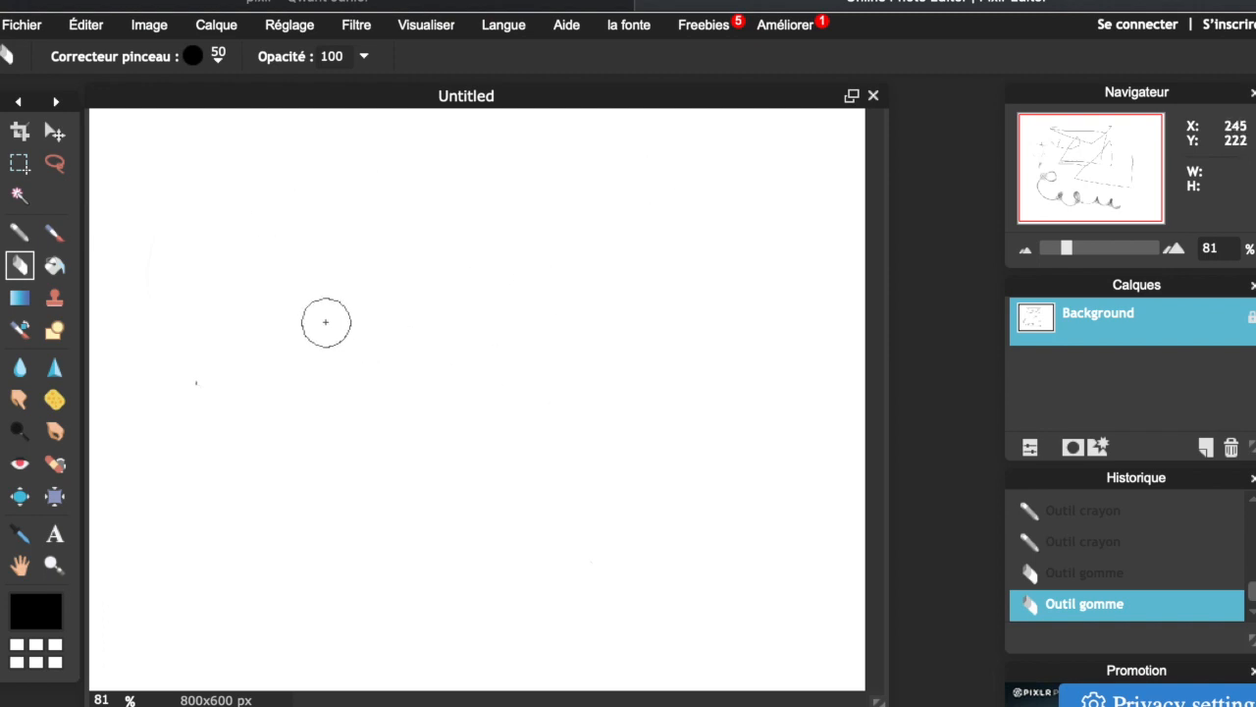
- Paint thick black strokes on the canvas with the Brush tool using the hard round tip of size 30
left_click(14, 238)
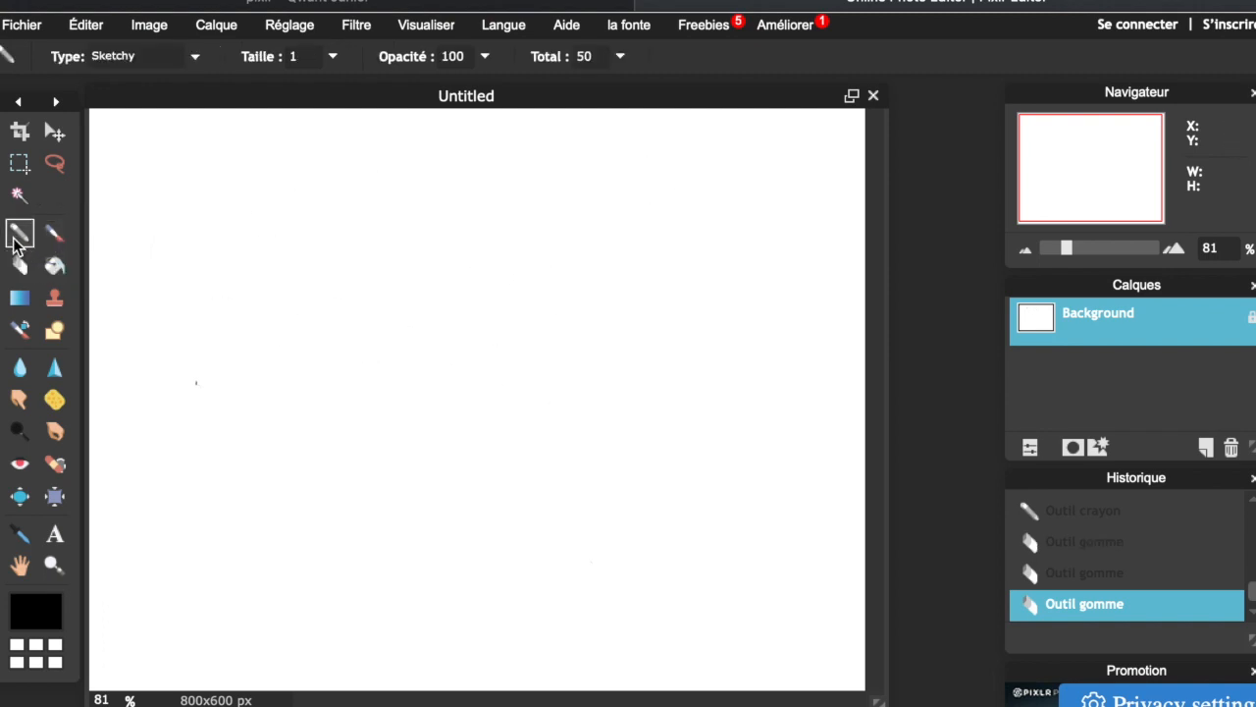
left_click(61, 244)
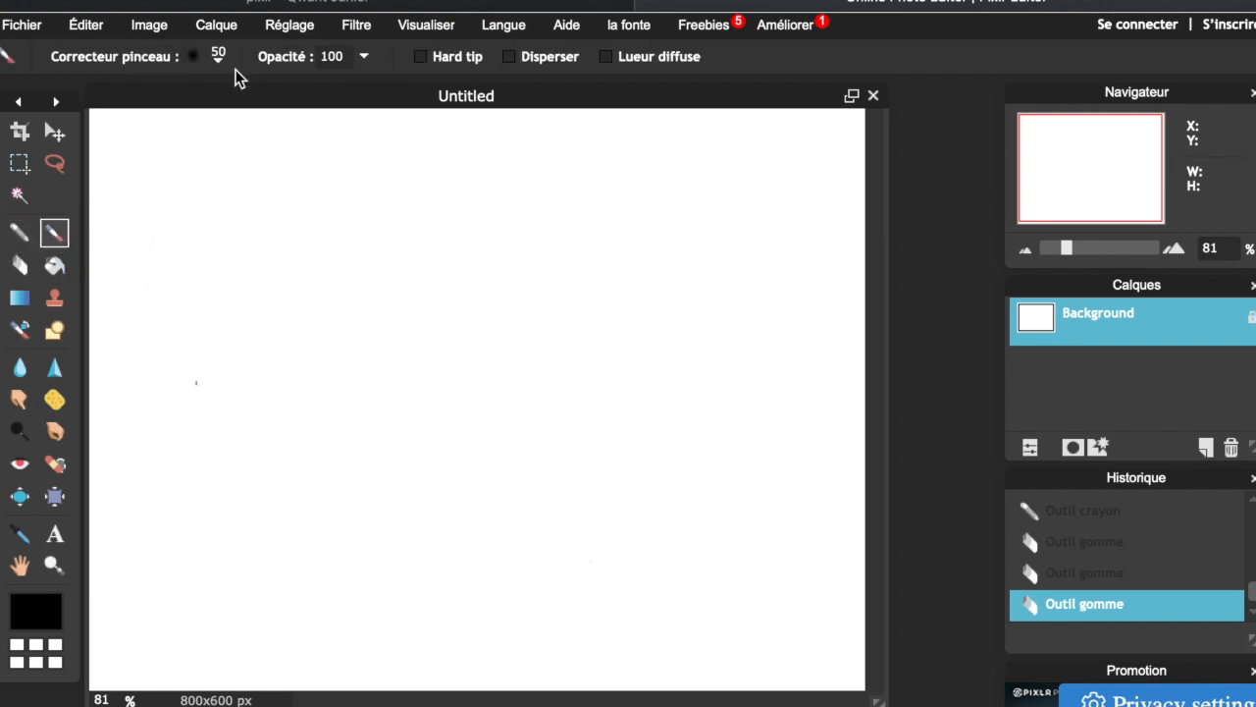
left_click(218, 59)
left_click(413, 108)
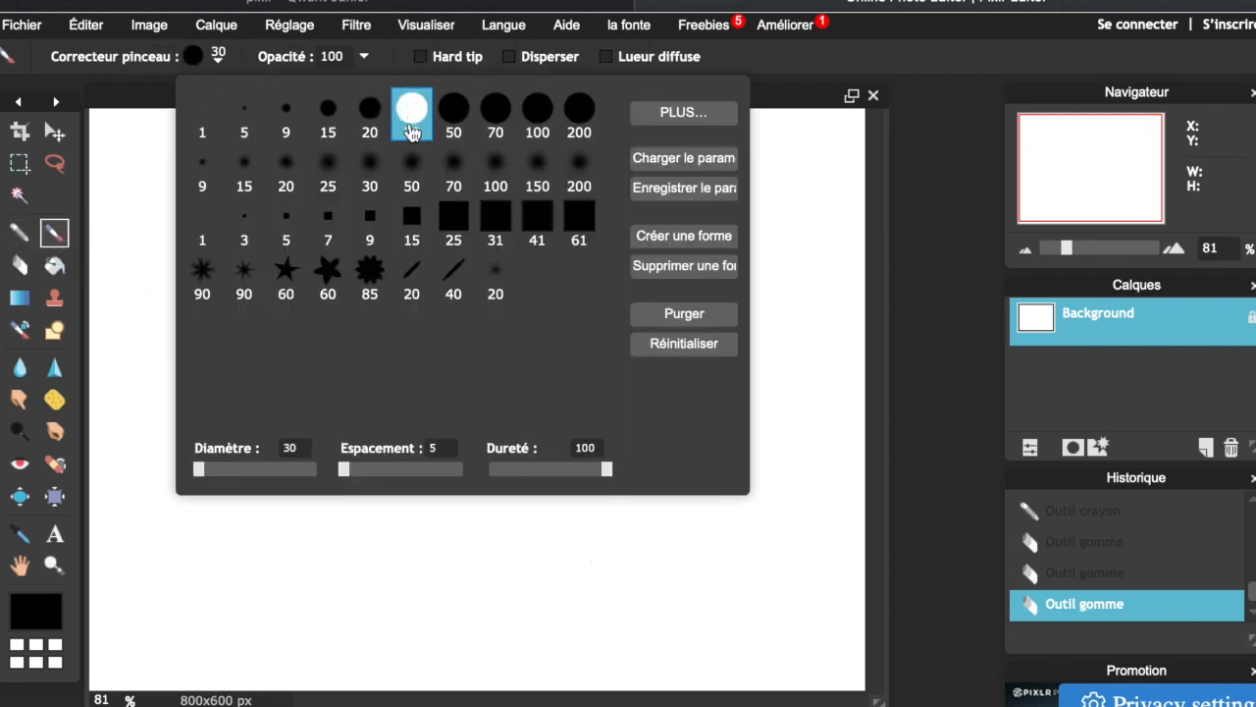
left_click(412, 172)
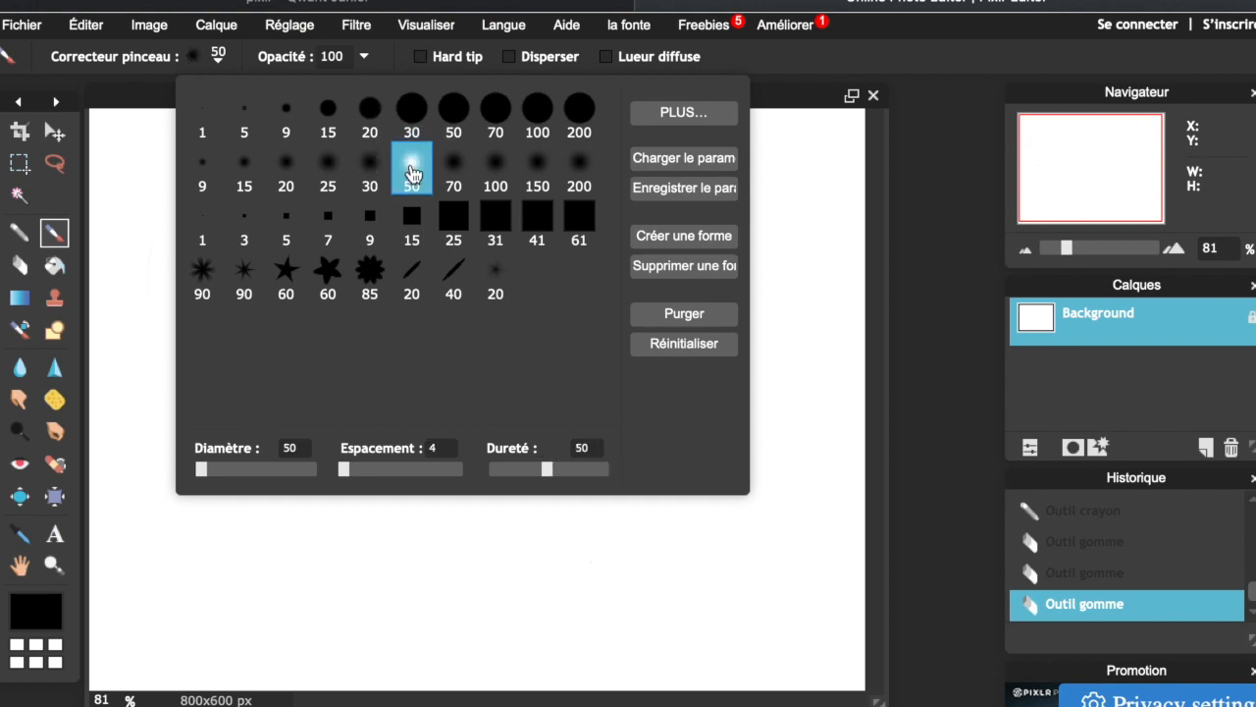
left_click(412, 127)
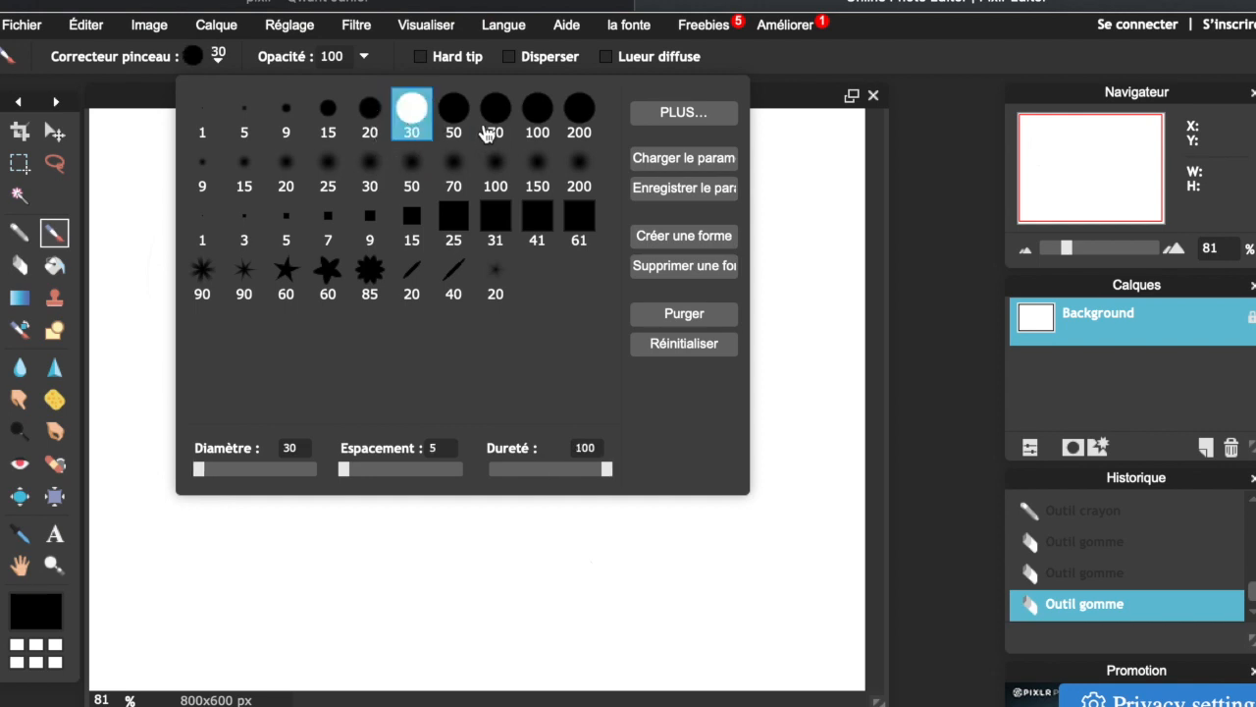
mouse_move(128, 268)
left_mouse_down()
mouse_move(543, 263)
mouse_move(523, 487)
mouse_move(133, 435)
mouse_move(393, 378)
left_mouse_up()
mouse_move(382, 329)
left_mouse_down()
mouse_move(216, 343)
mouse_move(380, 347)
left_mouse_up()
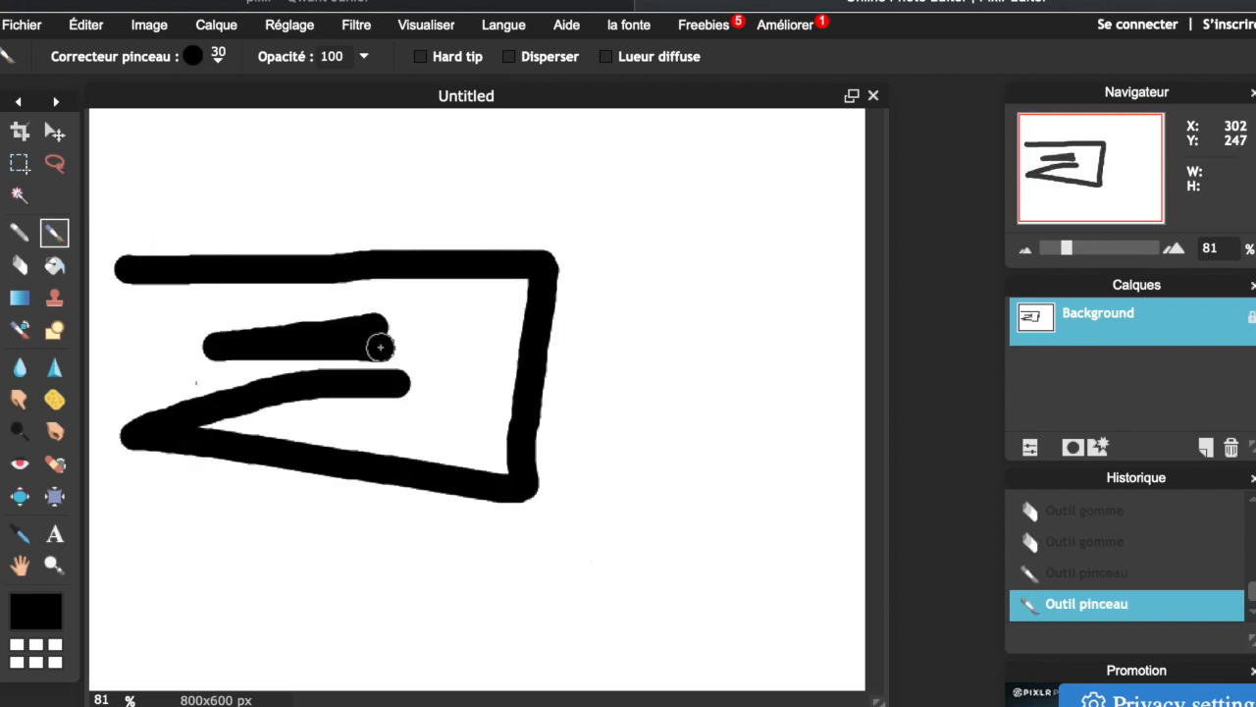
- Set the main colour to cyan (45eaed) and paint a rough square overlapping the black shape's vertical side
left_click(39, 605)
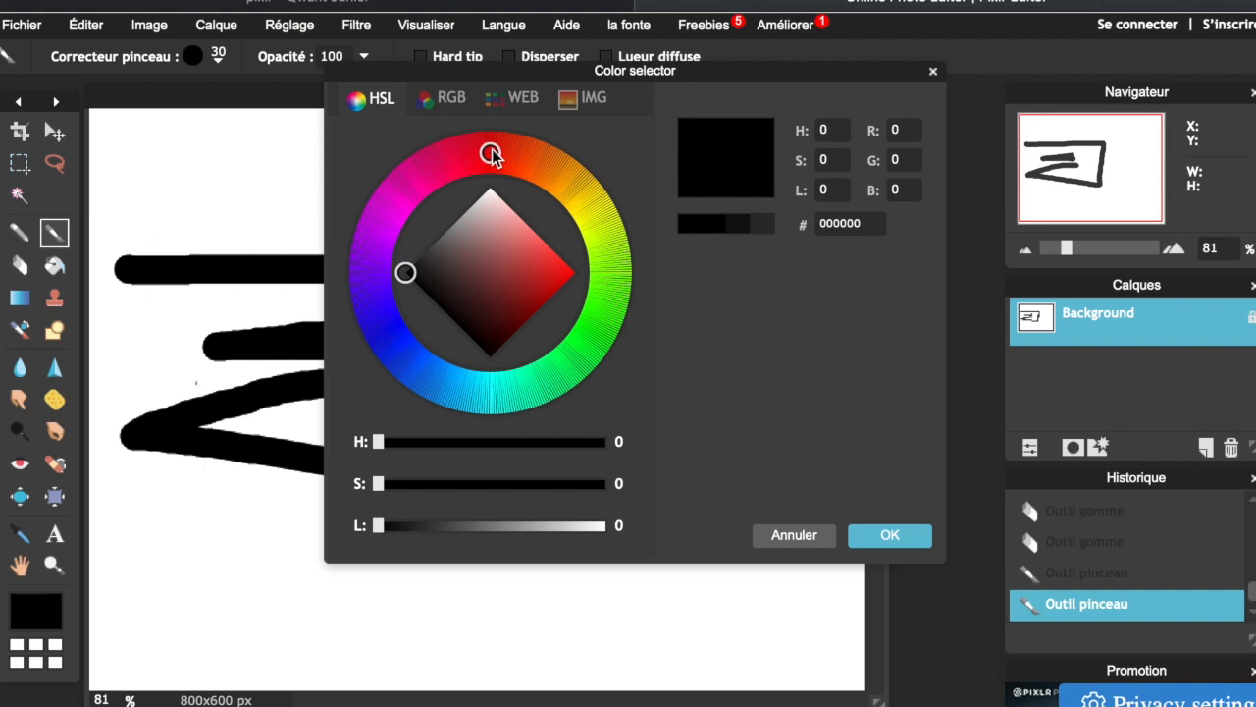
mouse_move(491, 155)
left_mouse_down()
mouse_move(559, 168)
mouse_move(620, 344)
mouse_move(564, 415)
mouse_move(426, 407)
mouse_move(475, 424)
mouse_move(491, 411)
left_mouse_up()
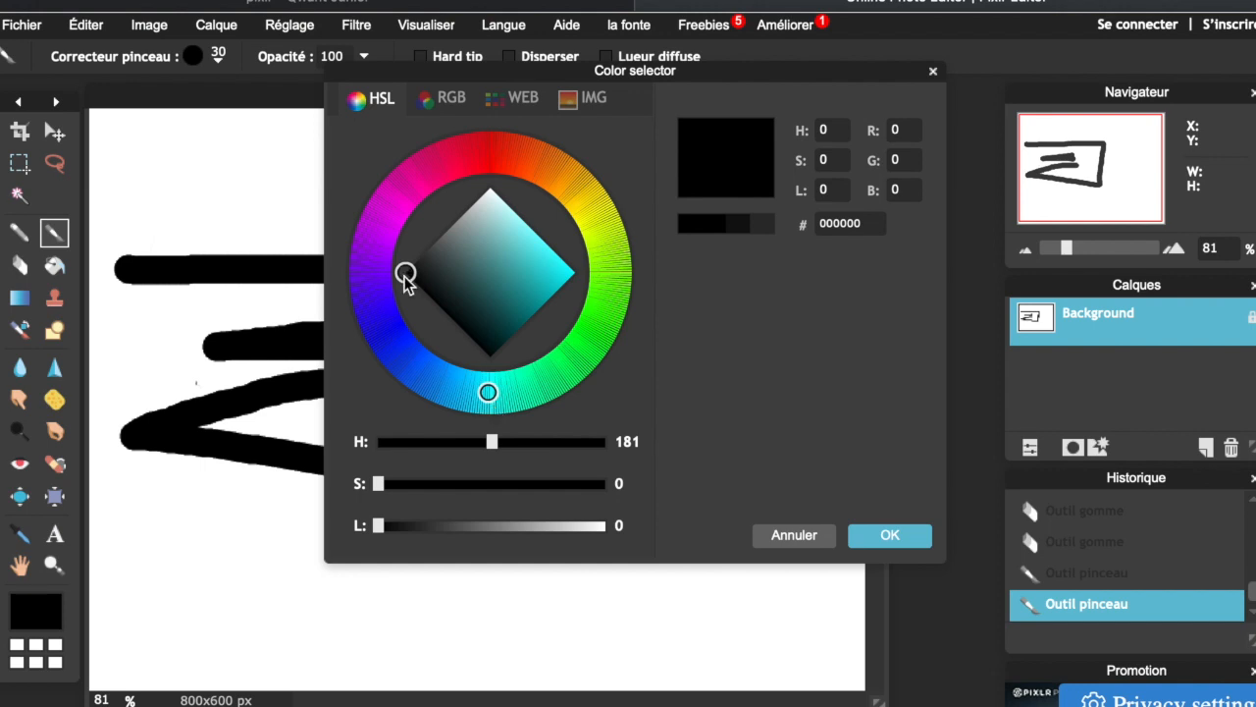
mouse_move(404, 275)
left_mouse_down()
mouse_move(491, 191)
mouse_move(412, 258)
mouse_move(451, 322)
mouse_move(503, 263)
mouse_move(494, 291)
mouse_move(498, 270)
mouse_move(534, 275)
mouse_move(527, 253)
mouse_move(548, 257)
left_mouse_up()
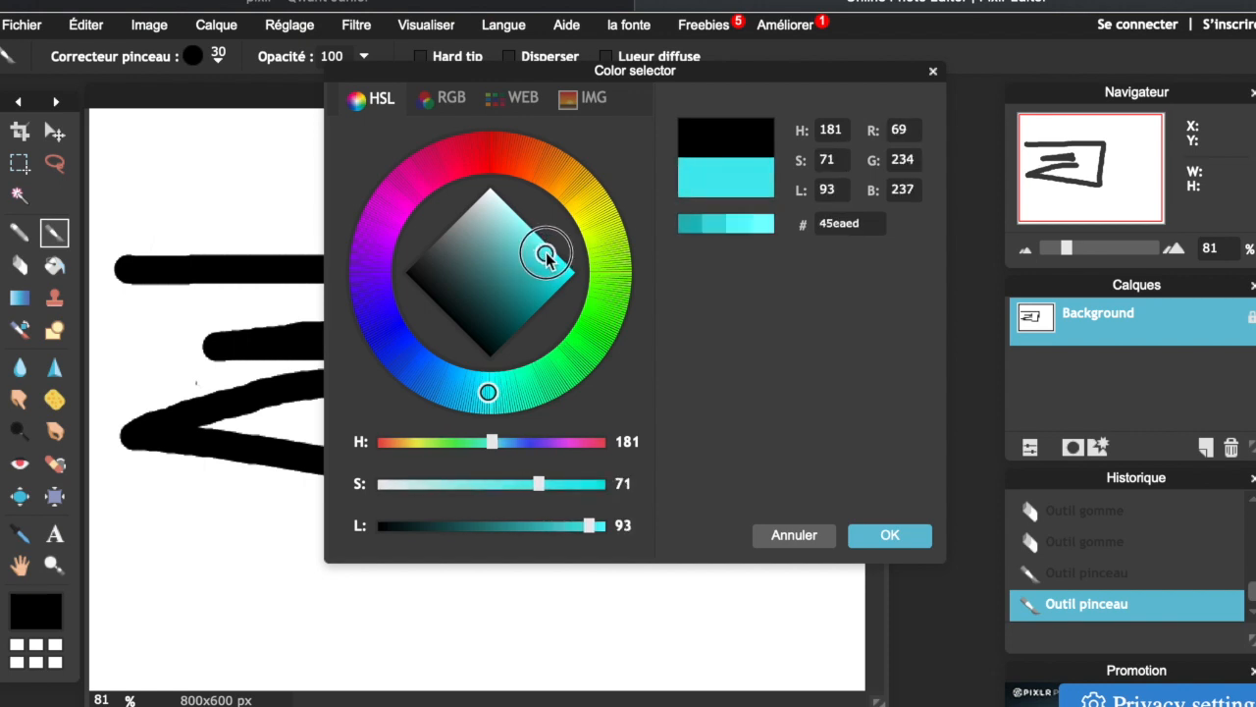
left_click(869, 535)
mouse_move(606, 261)
left_mouse_down()
mouse_move(599, 423)
mouse_move(461, 405)
mouse_move(472, 297)
mouse_move(652, 320)
left_mouse_up()
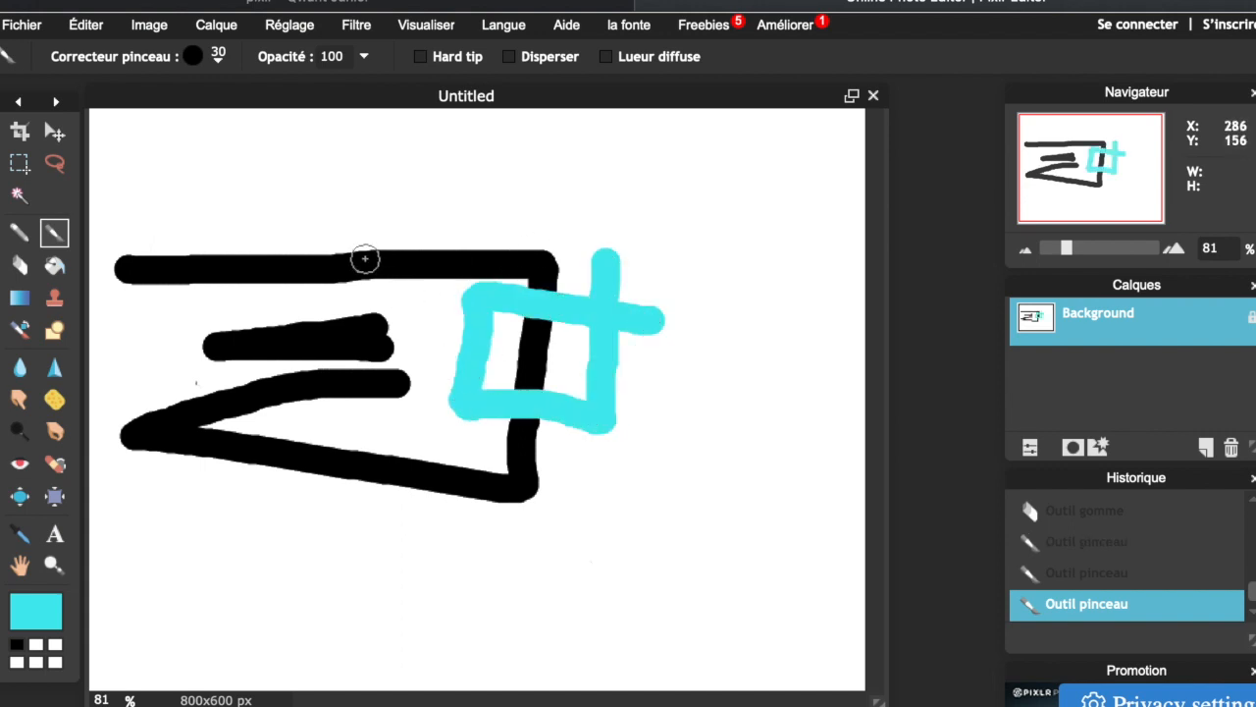
- Erase all the black and cyan strokes from the canvas and close the image without saving
left_click(20, 264)
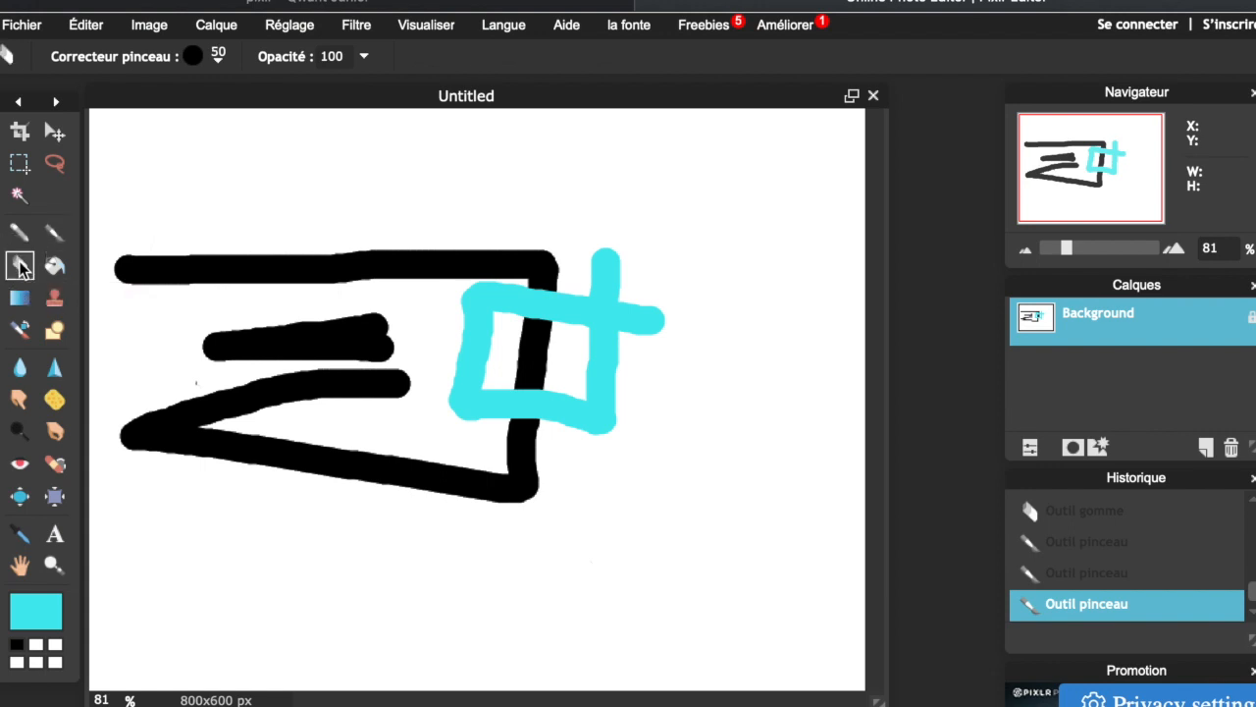
mouse_move(127, 269)
left_mouse_down()
mouse_move(505, 290)
mouse_move(354, 282)
mouse_move(325, 357)
mouse_move(229, 324)
mouse_move(217, 350)
mouse_move(401, 350)
mouse_move(343, 389)
mouse_move(196, 402)
mouse_move(130, 438)
mouse_move(402, 494)
mouse_move(535, 483)
mouse_move(547, 409)
mouse_move(537, 321)
mouse_move(518, 465)
mouse_move(495, 363)
mouse_move(468, 377)
mouse_move(463, 461)
mouse_move(351, 472)
mouse_move(206, 419)
mouse_move(354, 467)
mouse_move(386, 462)
mouse_move(399, 371)
mouse_move(687, 362)
mouse_move(667, 292)
mouse_move(636, 248)
mouse_move(603, 315)
mouse_move(582, 433)
mouse_move(657, 312)
left_mouse_up()
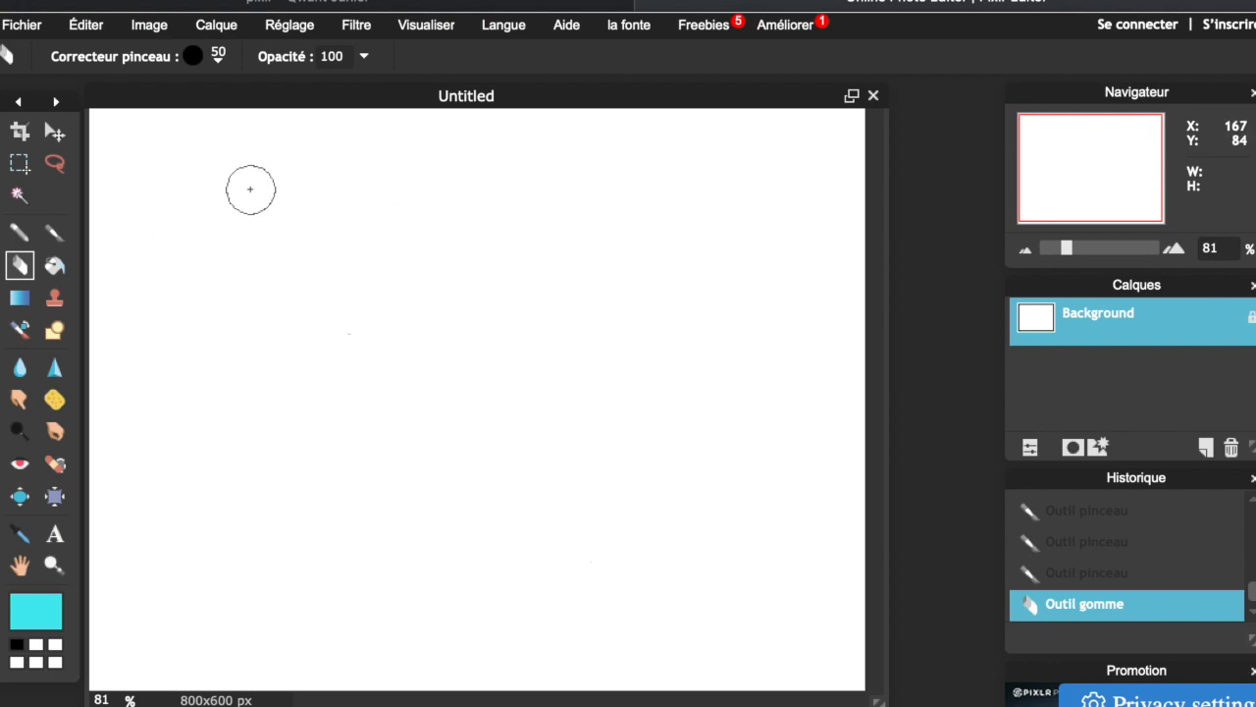
left_click(873, 95)
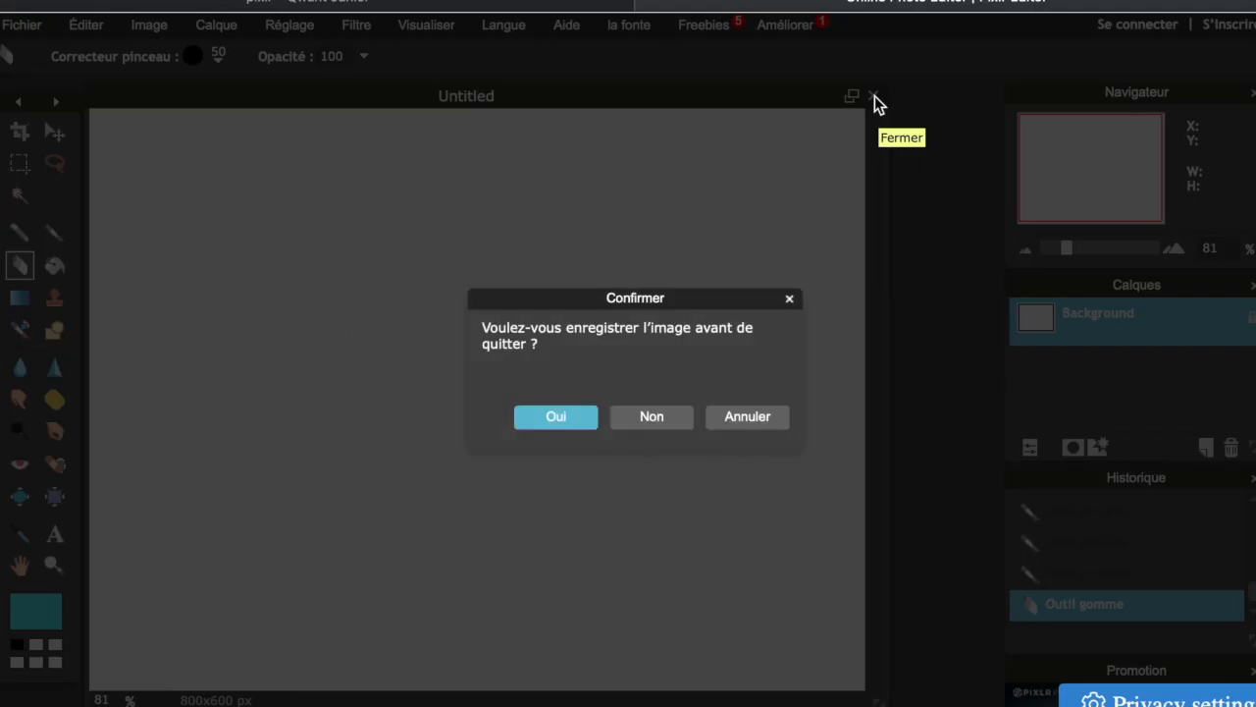
left_click(631, 416)
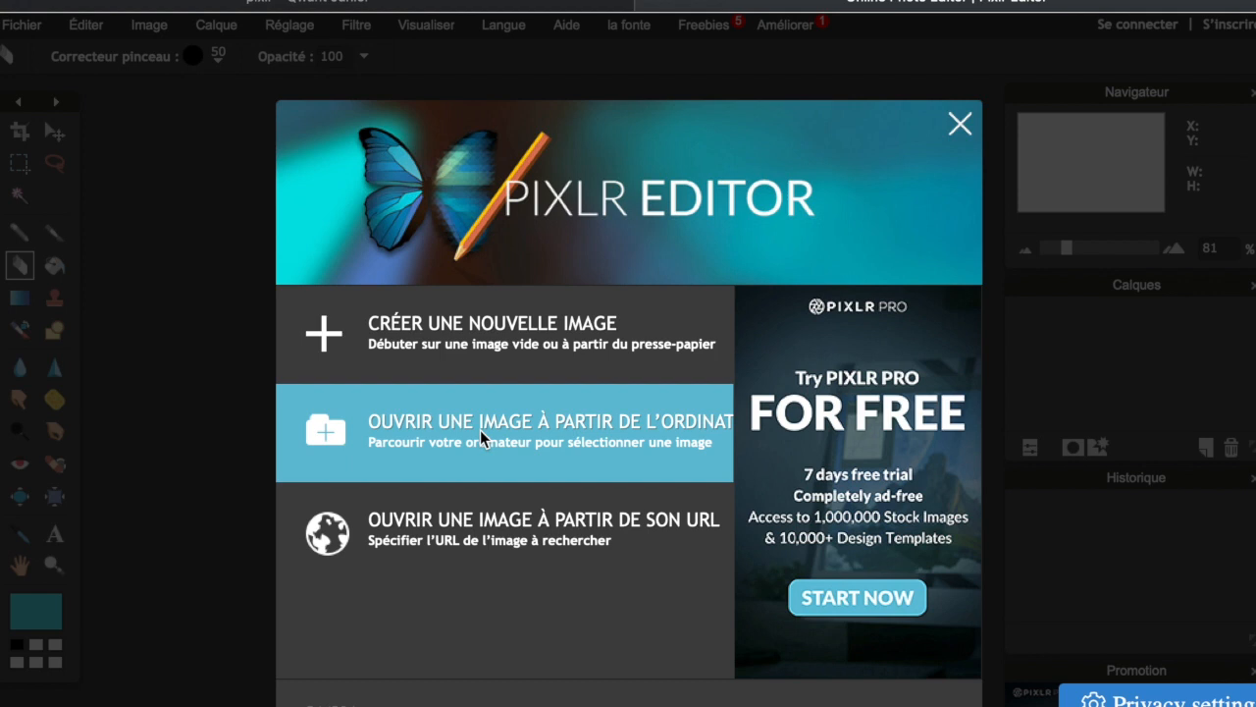
- Open Image 2.jpg from the computer's Desktop and add a new empty layer above its background
left_click(540, 420)
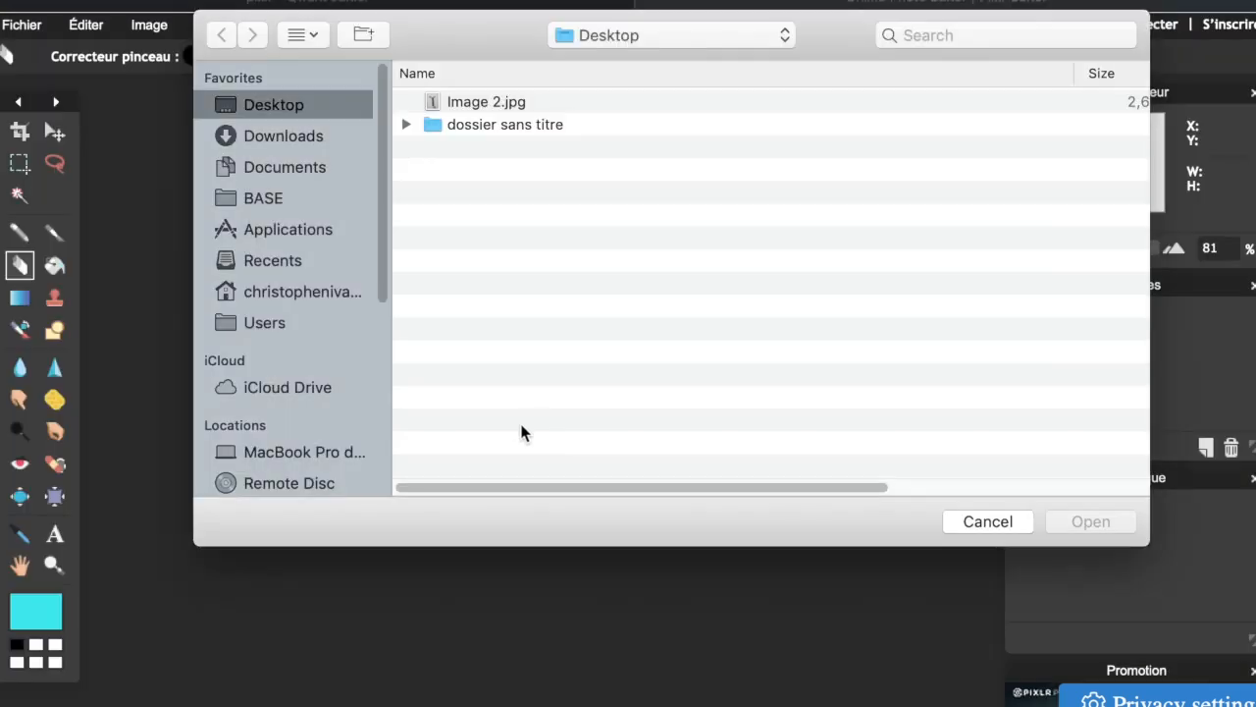
left_click(455, 107)
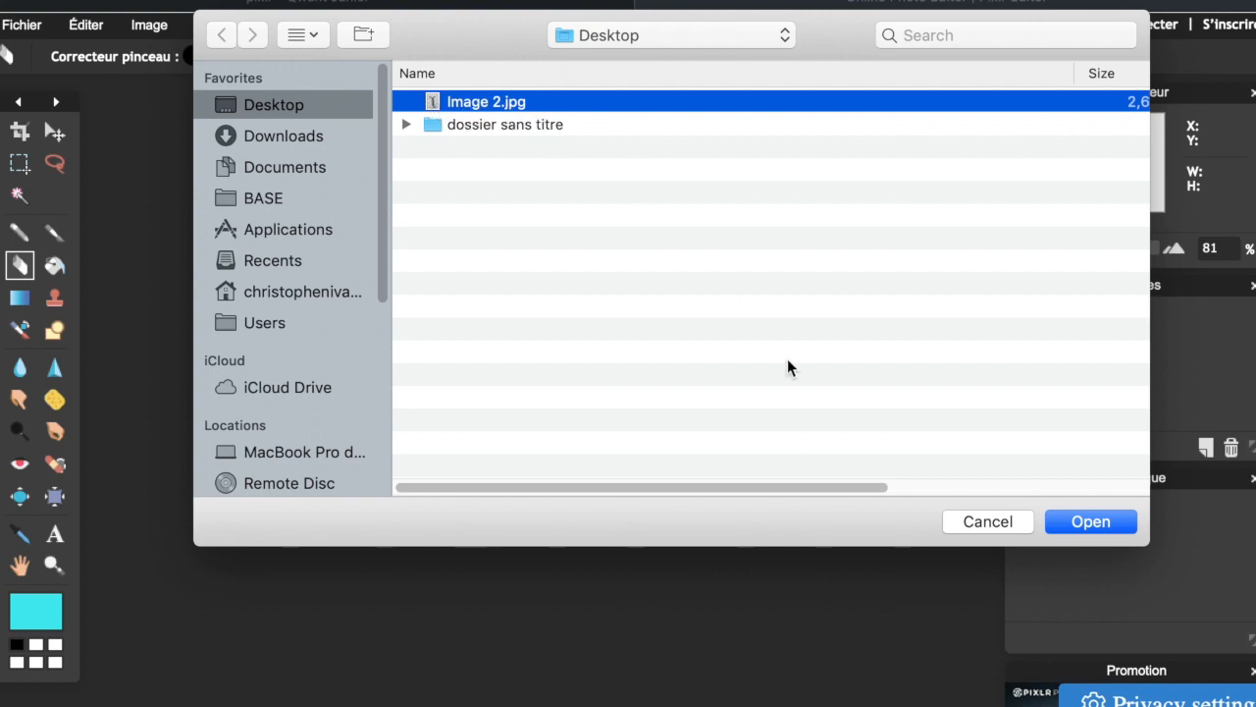
left_click(1075, 521)
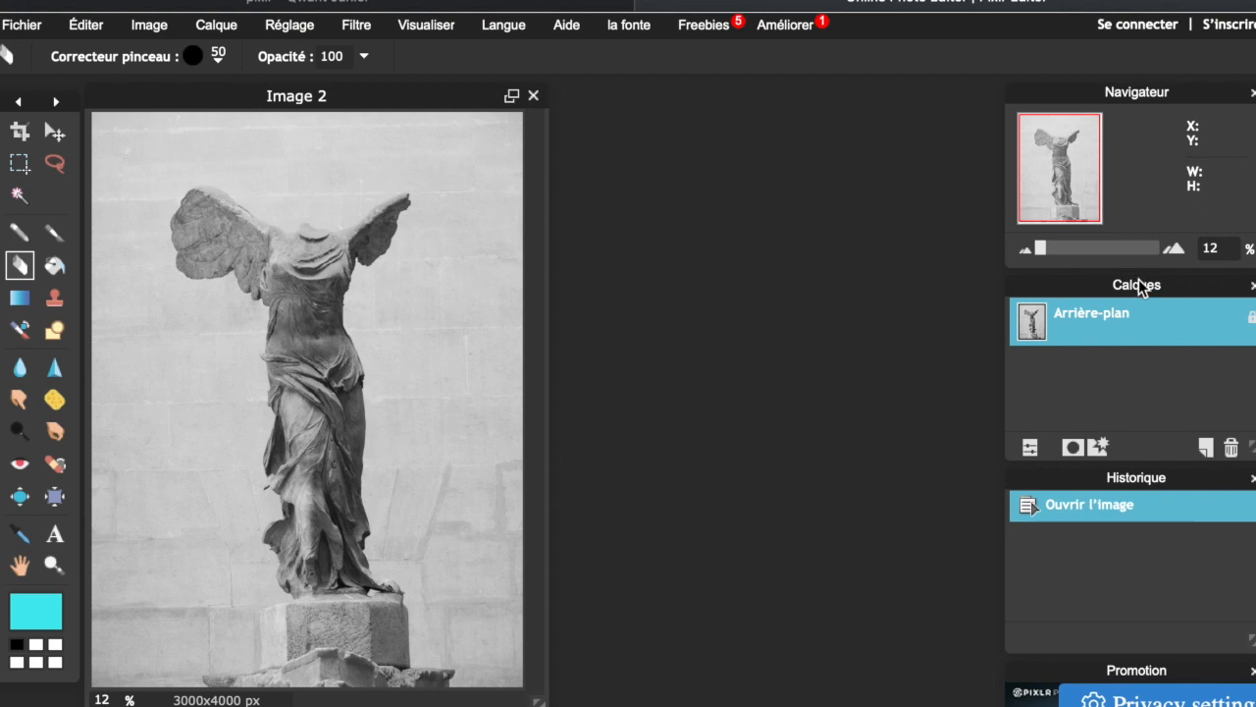
left_click(1205, 443)
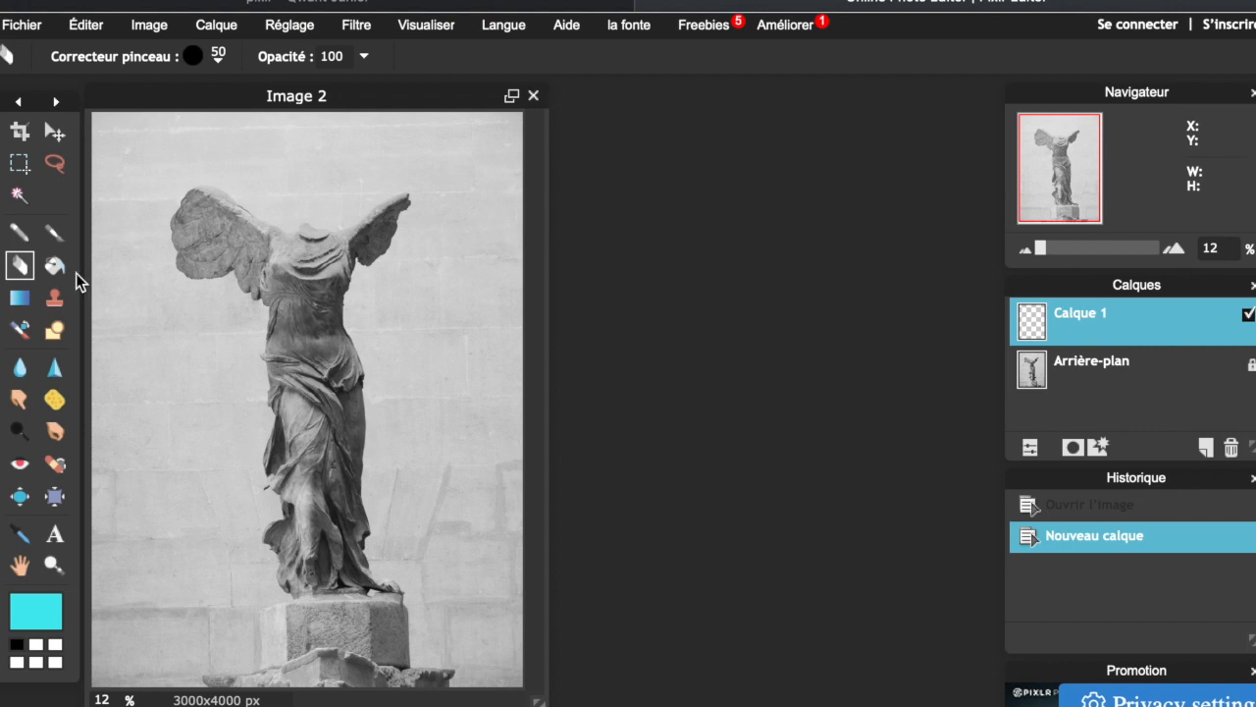
- Select the Pencil tool and change the main colour to bright green (00f710)
left_click(19, 232)
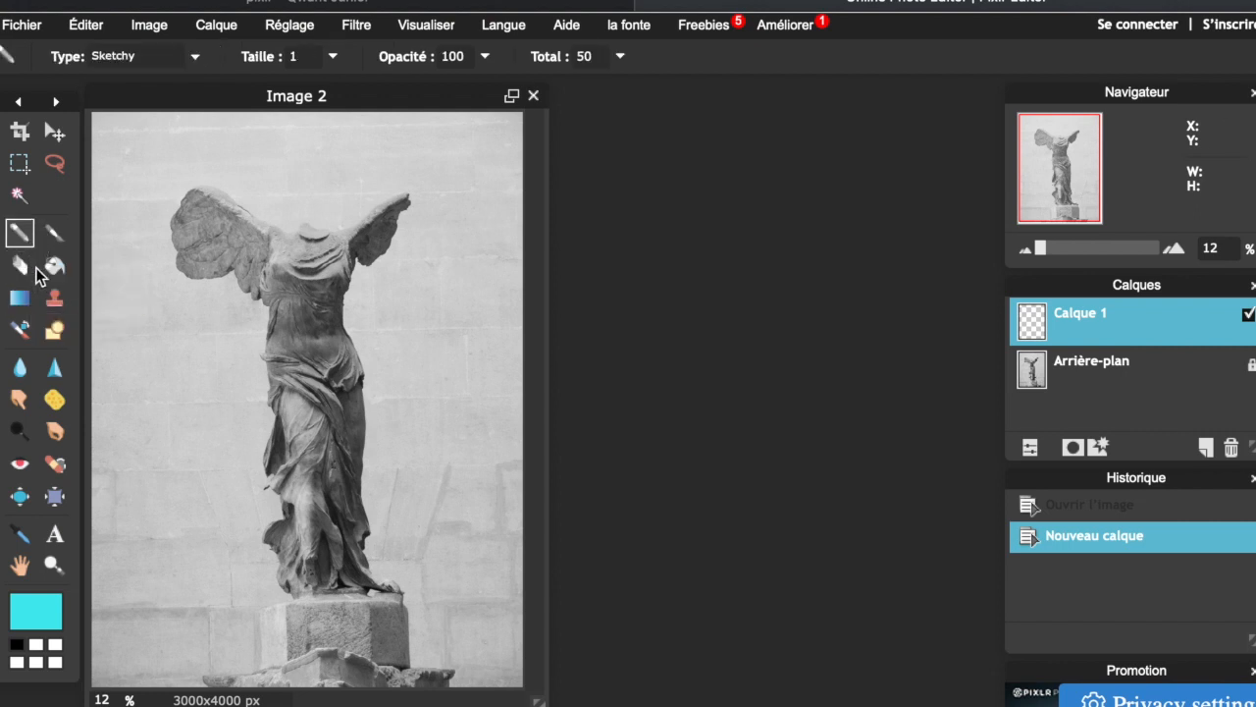
left_click(45, 609)
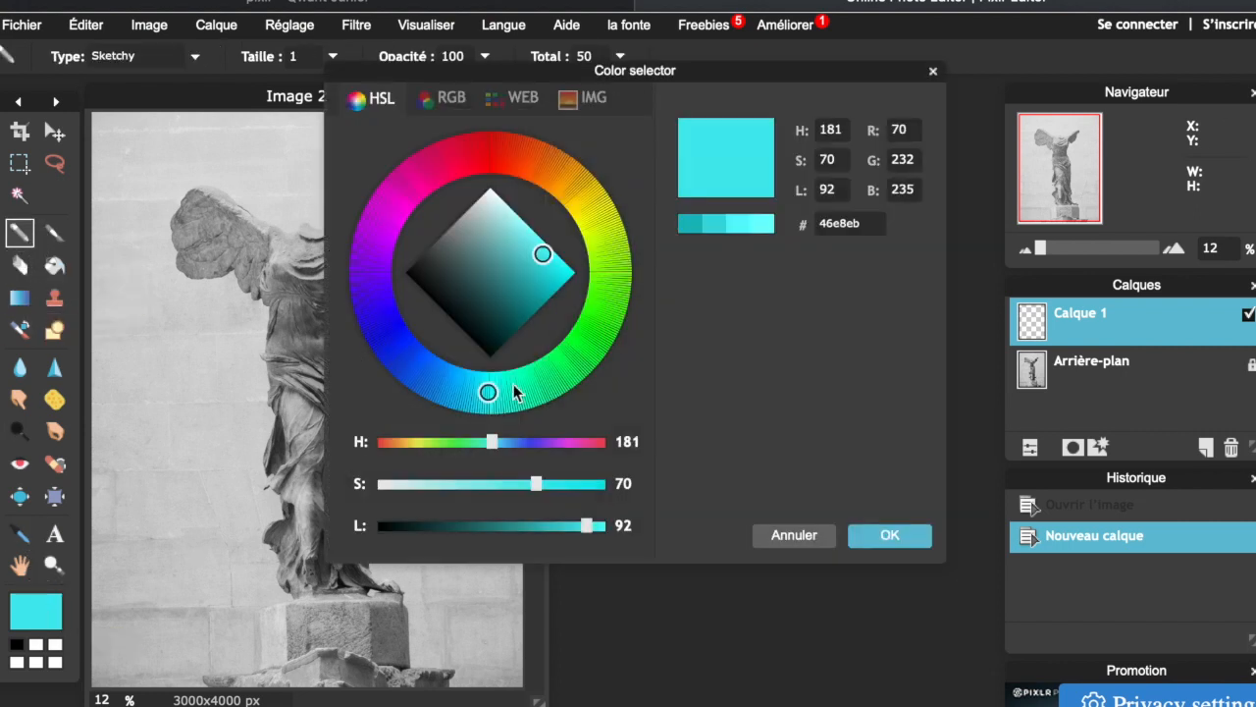
left_click_drag(490, 390, 587, 340)
left_click_drag(547, 257, 576, 281)
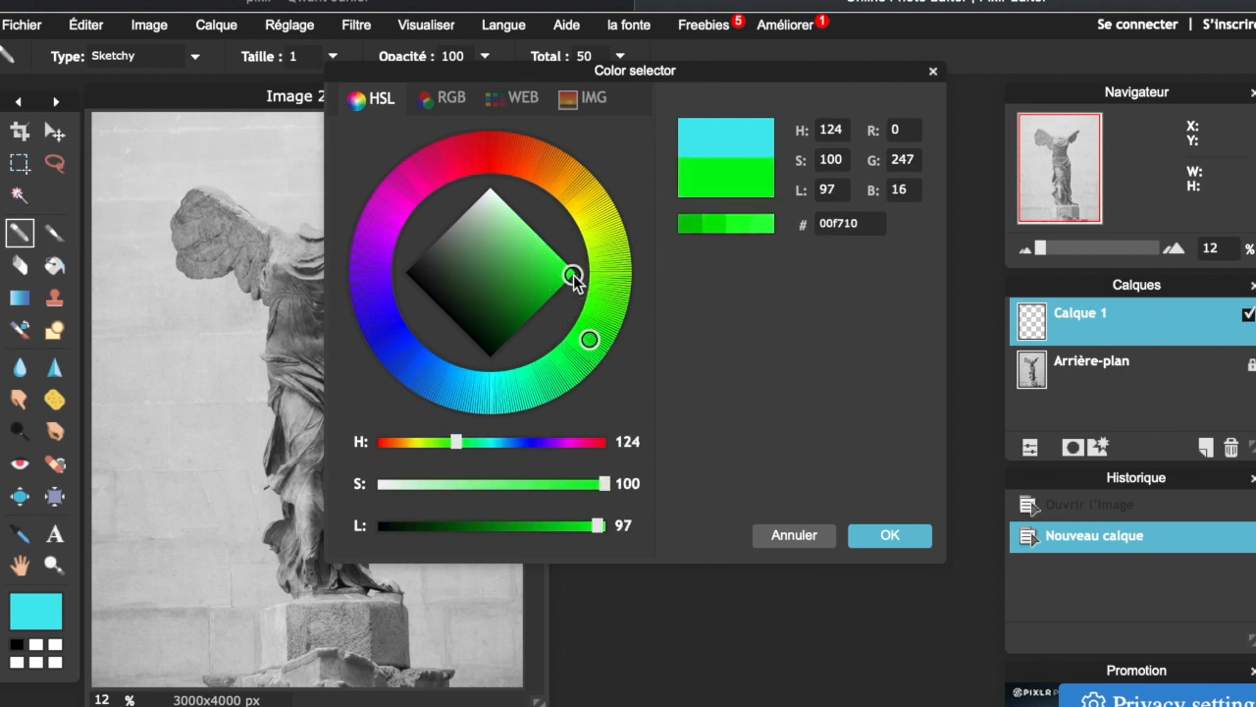
left_click(870, 539)
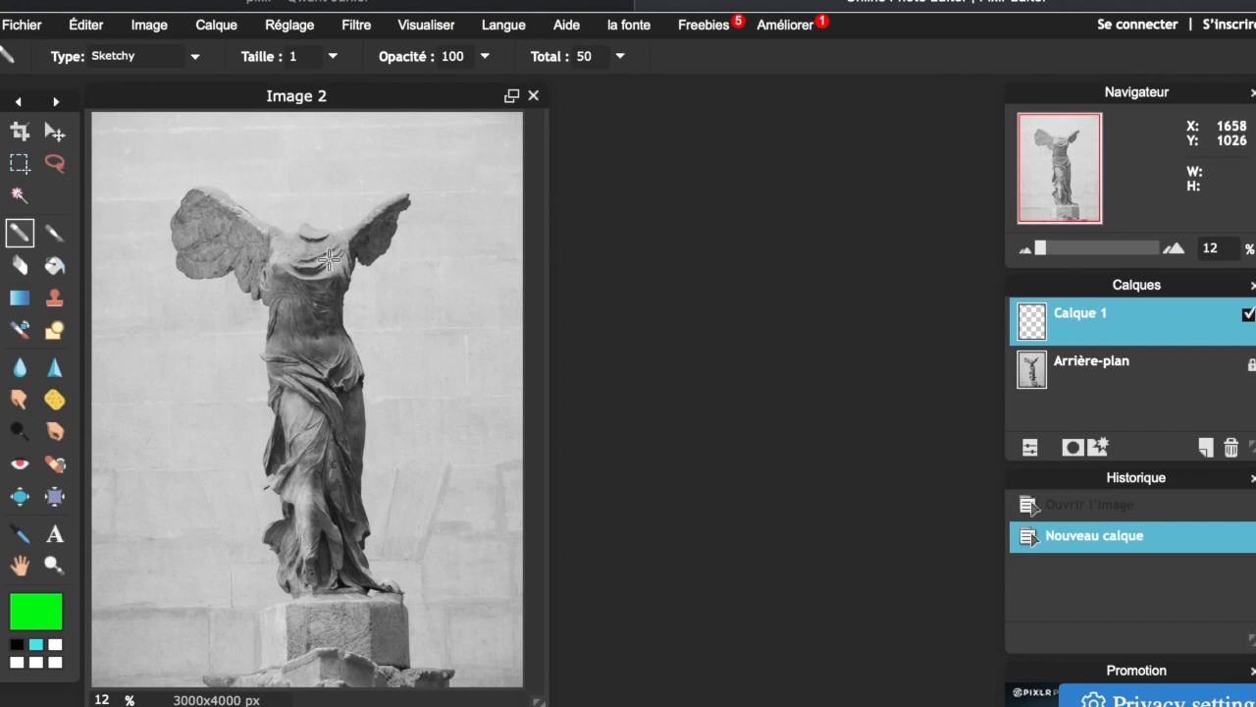
- Draw thin green lines with the Pencil in Plain type, size 7: circles on the left wing, a head outline and an extended right wing
mouse_move(208, 200)
left_mouse_down()
mouse_move(206, 226)
mouse_move(206, 209)
left_mouse_up()
left_click(174, 59)
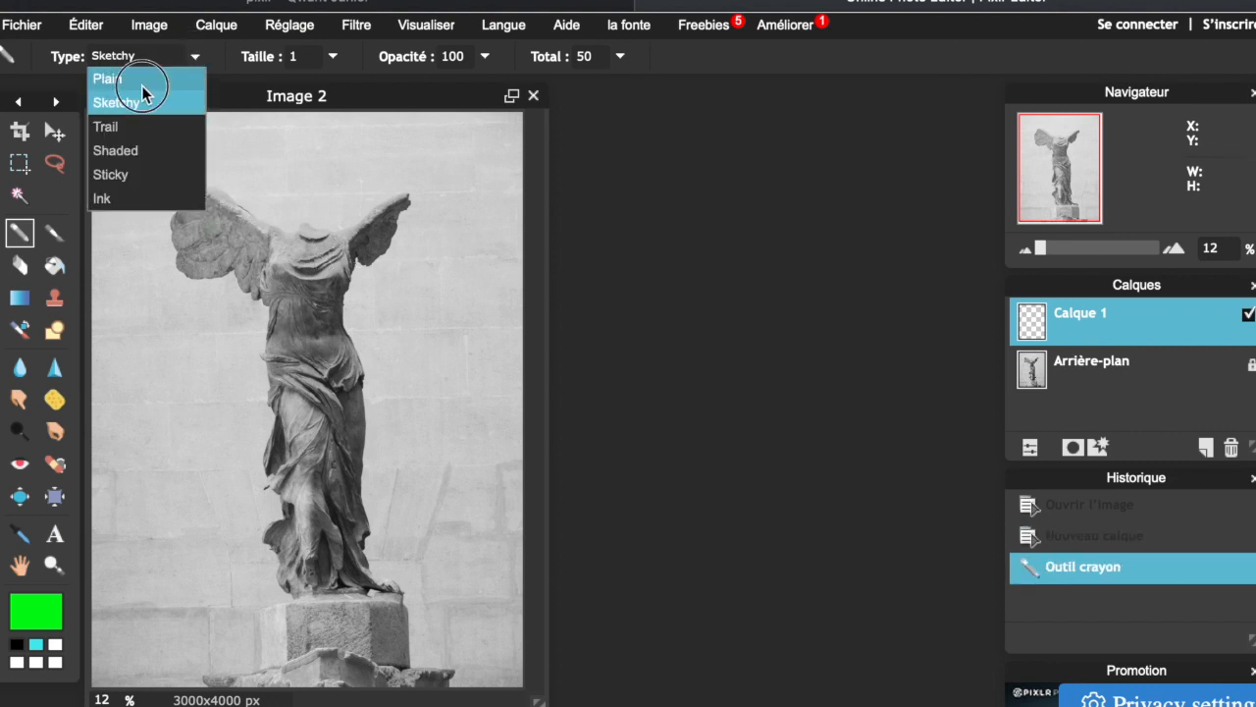
left_click(142, 79)
left_click(332, 59)
left_click_drag(236, 87, 298, 88)
mouse_move(234, 241)
left_mouse_down()
mouse_move(202, 259)
mouse_move(237, 240)
mouse_move(235, 280)
mouse_move(273, 331)
left_mouse_up()
mouse_move(267, 237)
left_mouse_down()
mouse_move(325, 236)
mouse_move(312, 249)
mouse_move(303, 237)
mouse_move(371, 231)
mouse_move(350, 231)
mouse_move(403, 194)
mouse_move(497, 176)
mouse_move(396, 259)
mouse_move(368, 265)
mouse_move(311, 203)
mouse_move(298, 230)
mouse_move(305, 159)
mouse_move(337, 161)
mouse_move(351, 196)
mouse_move(327, 232)
left_mouse_up()
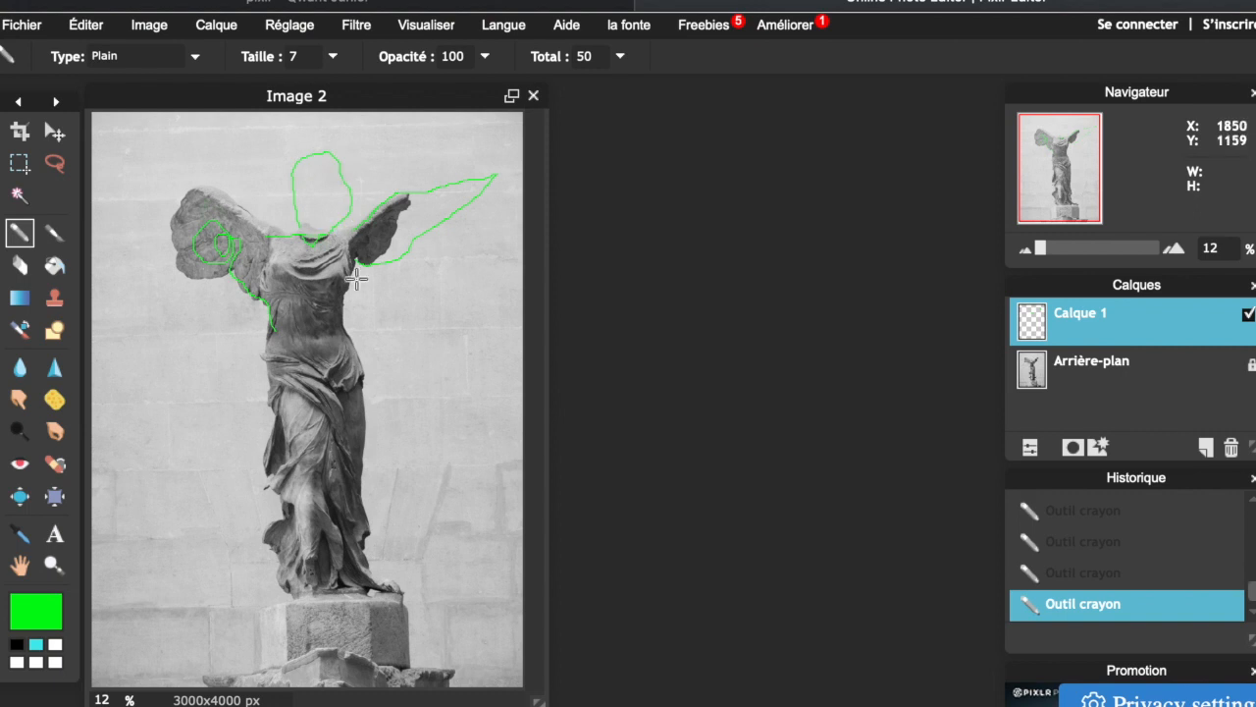
- Paint green strokes along the left wing's outer edge and down the statue's left side with the Brush's hard round tip of size 30
left_click(54, 233)
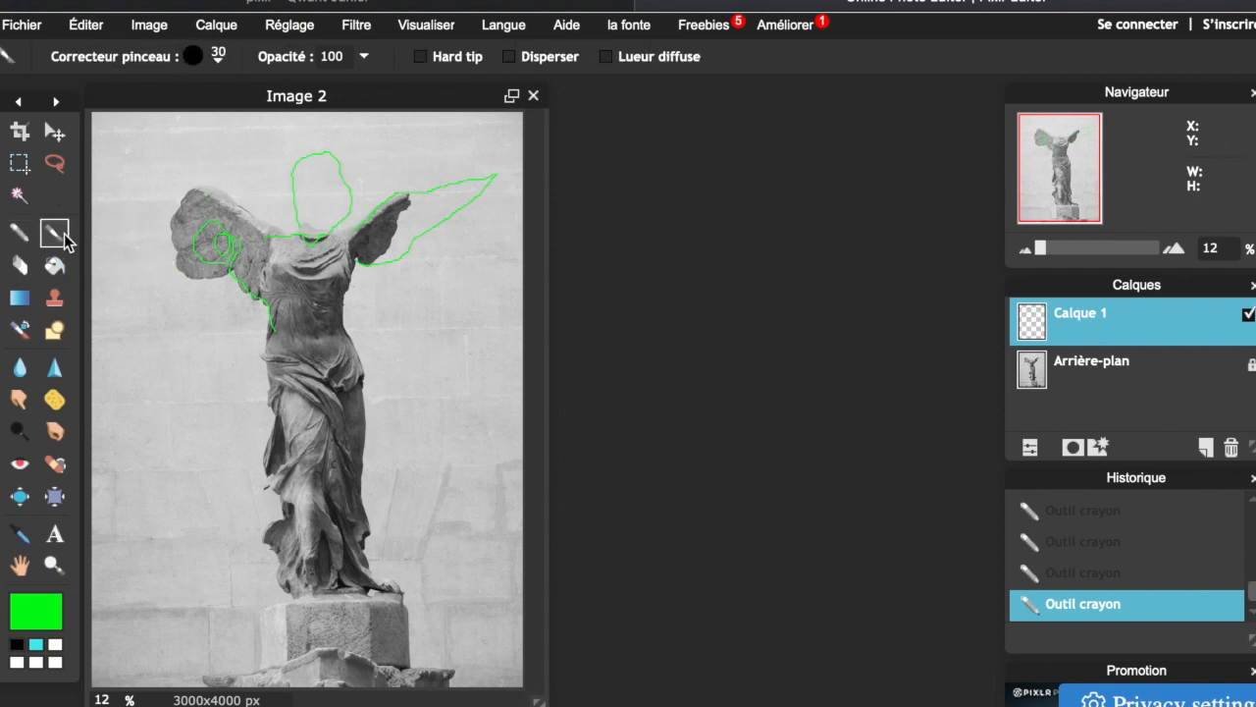
left_click(219, 57)
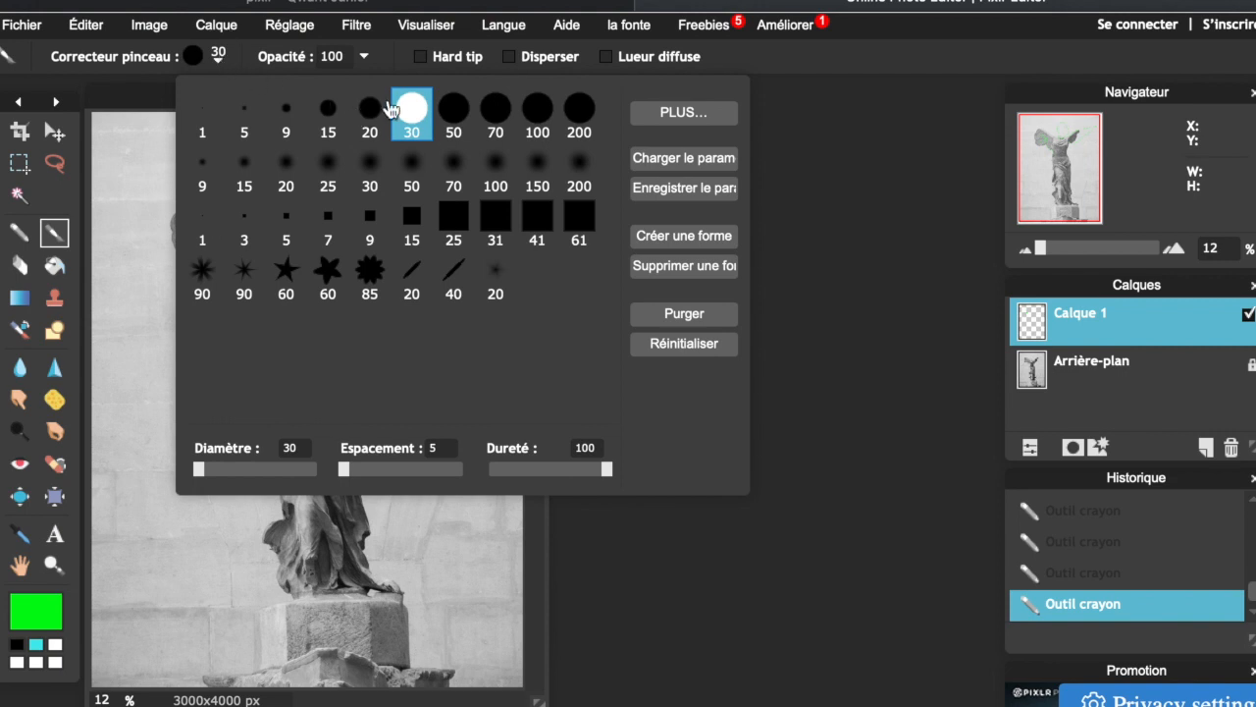
left_click(150, 216)
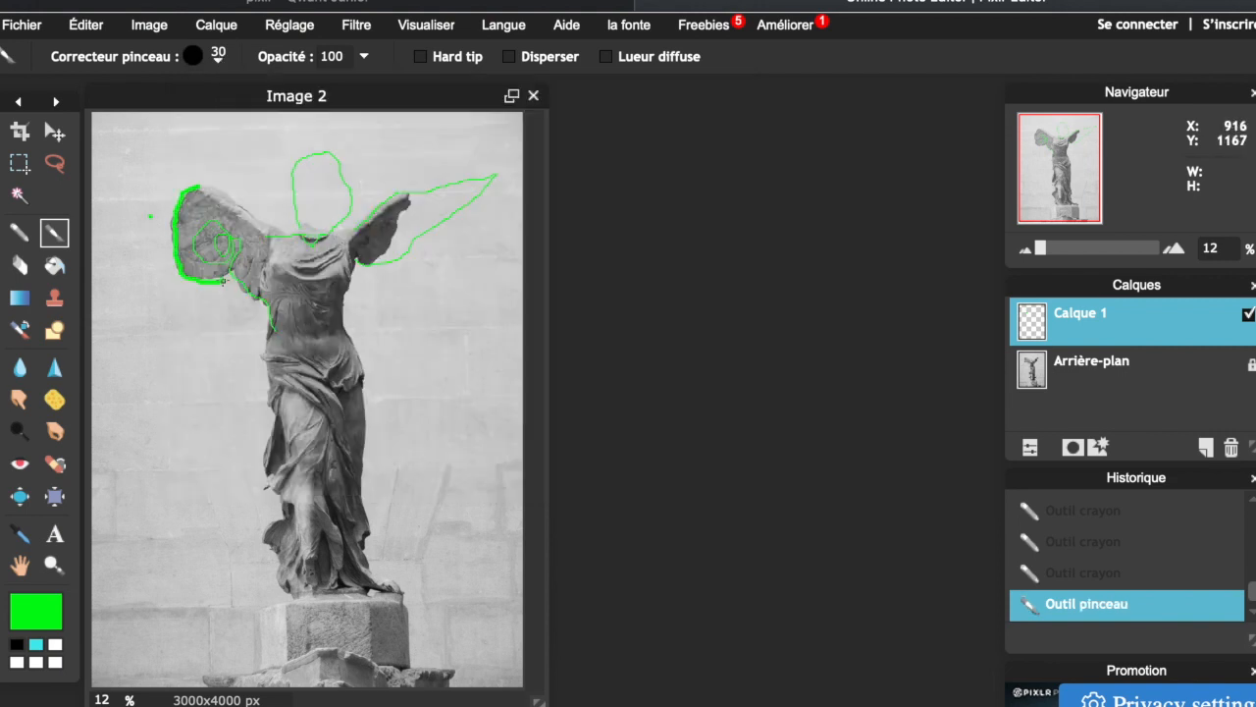
left_click_drag(280, 346, 288, 412)
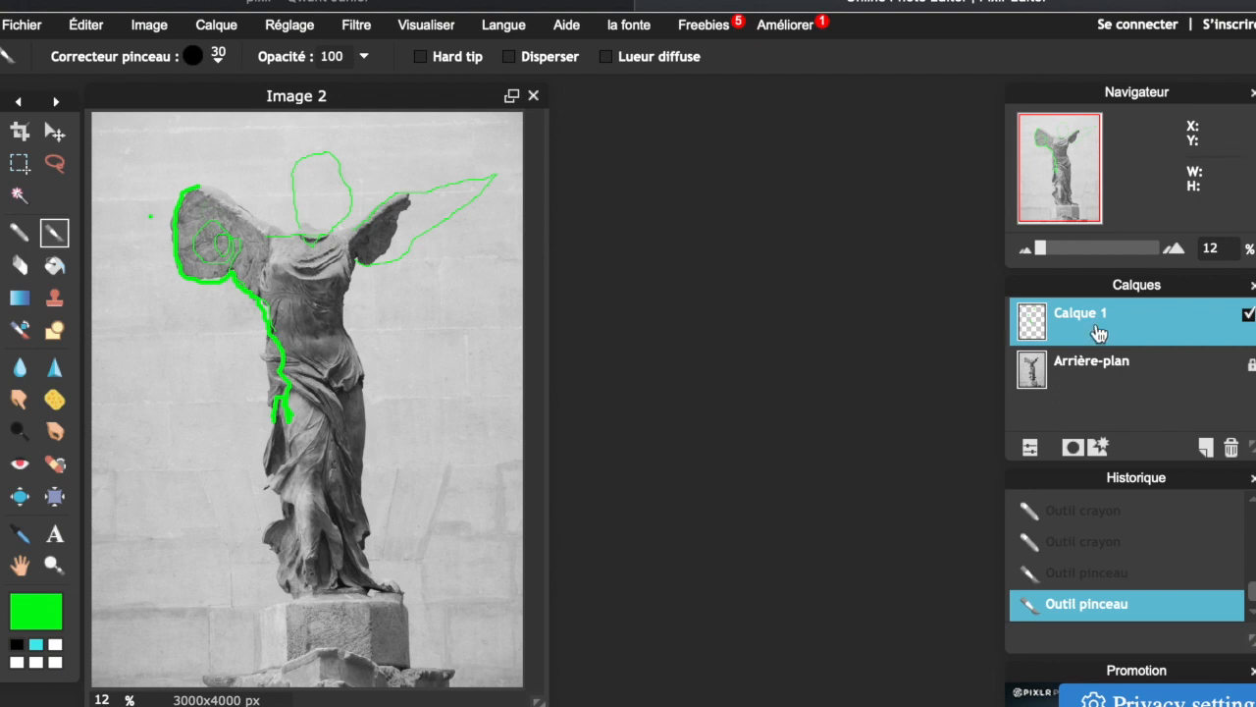
- Erase the green strokes over the left wing and the statue's left side, enlarging the eraser to the hard round tip of size 100
left_click(20, 267)
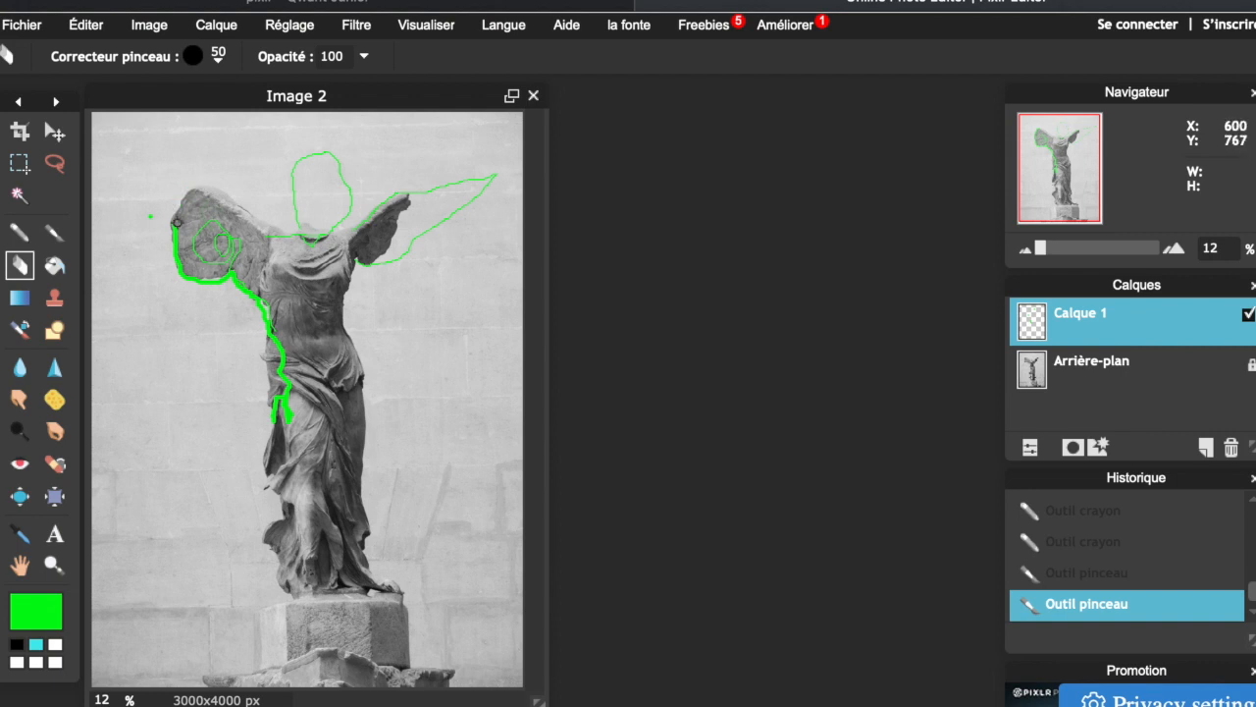
left_click(190, 258)
left_click(217, 56)
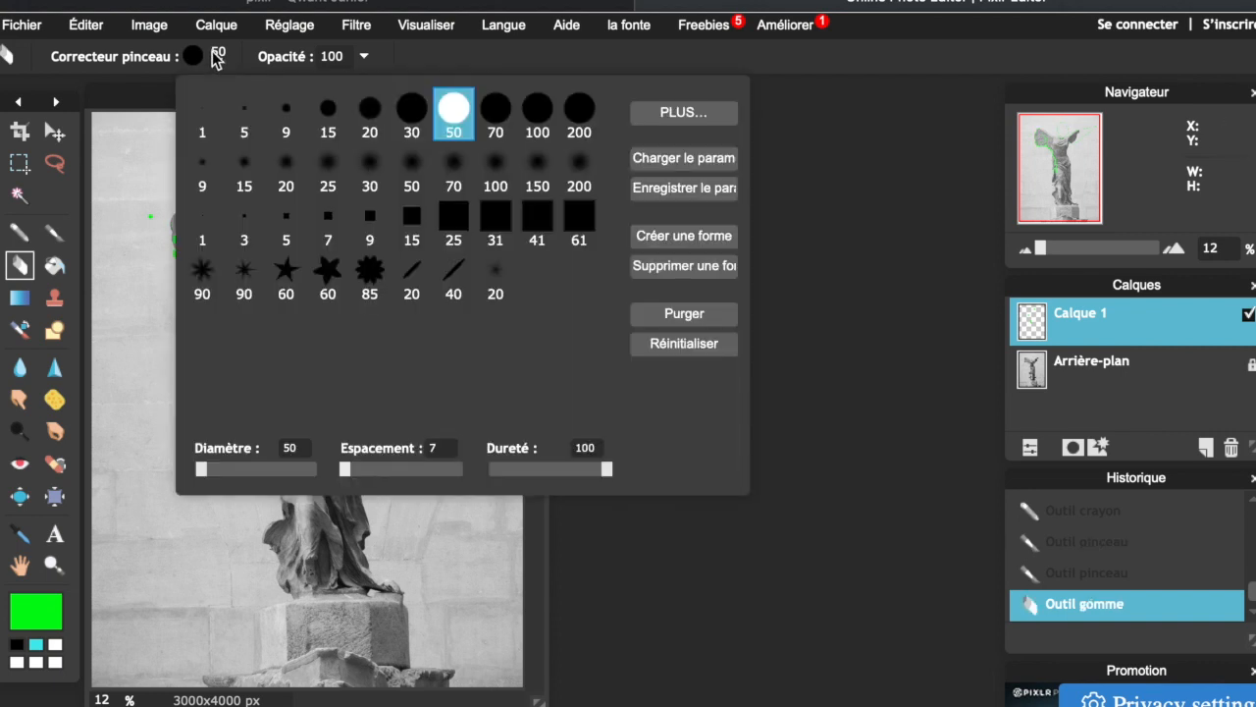
left_click(537, 111)
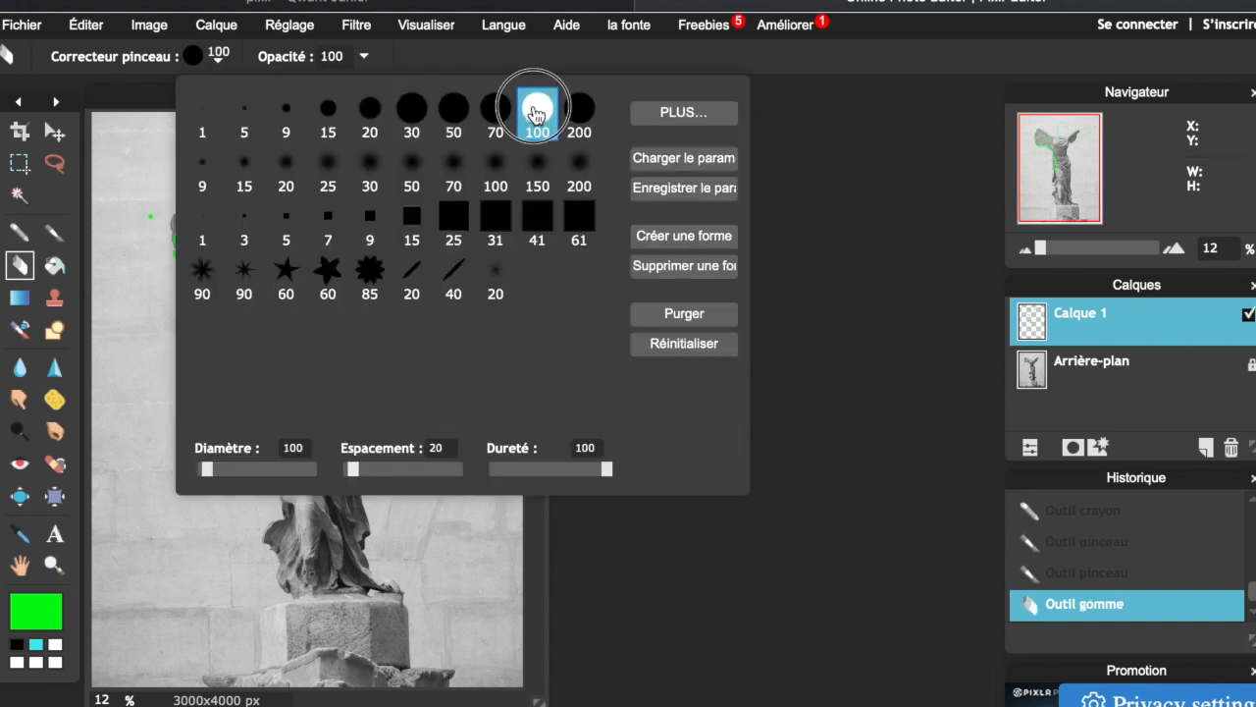
left_click(131, 208)
mouse_move(182, 263)
left_mouse_down()
mouse_move(219, 222)
mouse_move(230, 250)
mouse_move(241, 237)
mouse_move(224, 266)
mouse_move(205, 249)
mouse_move(227, 240)
mouse_move(224, 266)
mouse_move(217, 249)
mouse_move(185, 260)
mouse_move(250, 275)
mouse_move(281, 423)
mouse_move(281, 345)
left_mouse_up()
mouse_move(264, 421)
left_mouse_down()
mouse_move(237, 282)
mouse_move(208, 268)
mouse_move(203, 292)
mouse_move(220, 280)
mouse_move(181, 224)
left_mouse_up()
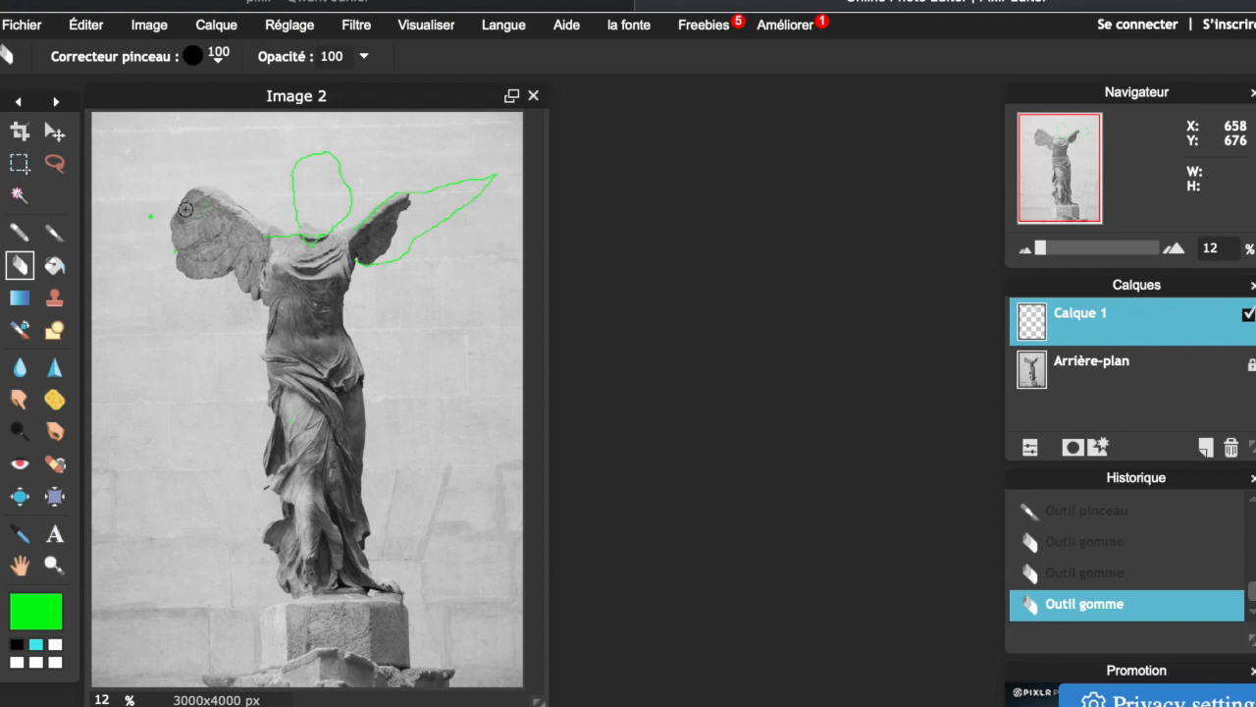
- Set the main colour to orange (f58b00) and give the Brush tool the hard round tip of size 100
left_click(54, 231)
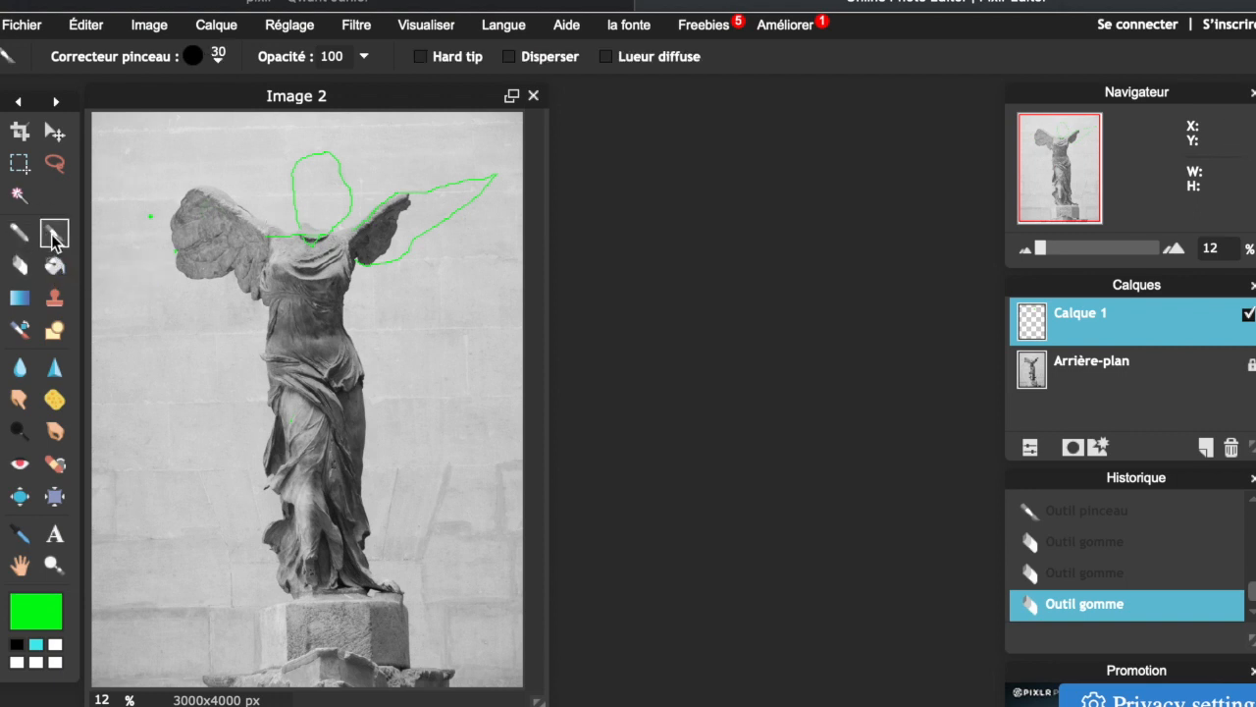
left_click(37, 613)
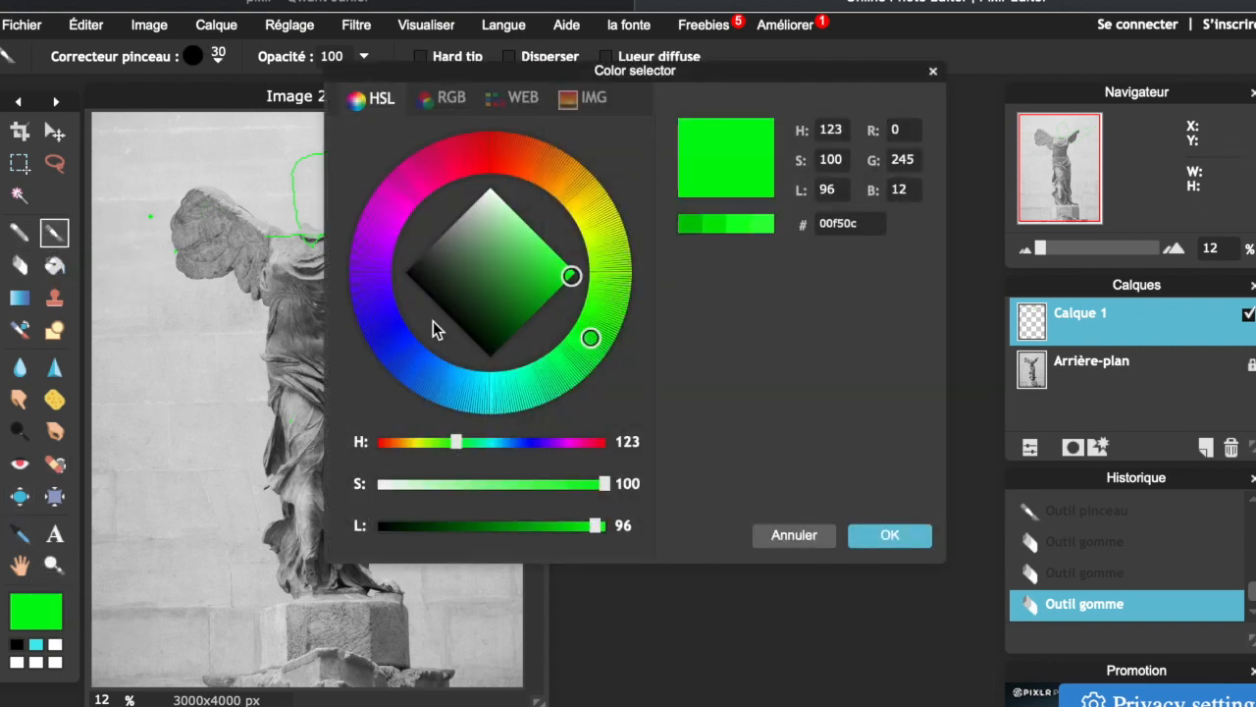
left_click_drag(535, 183, 546, 187)
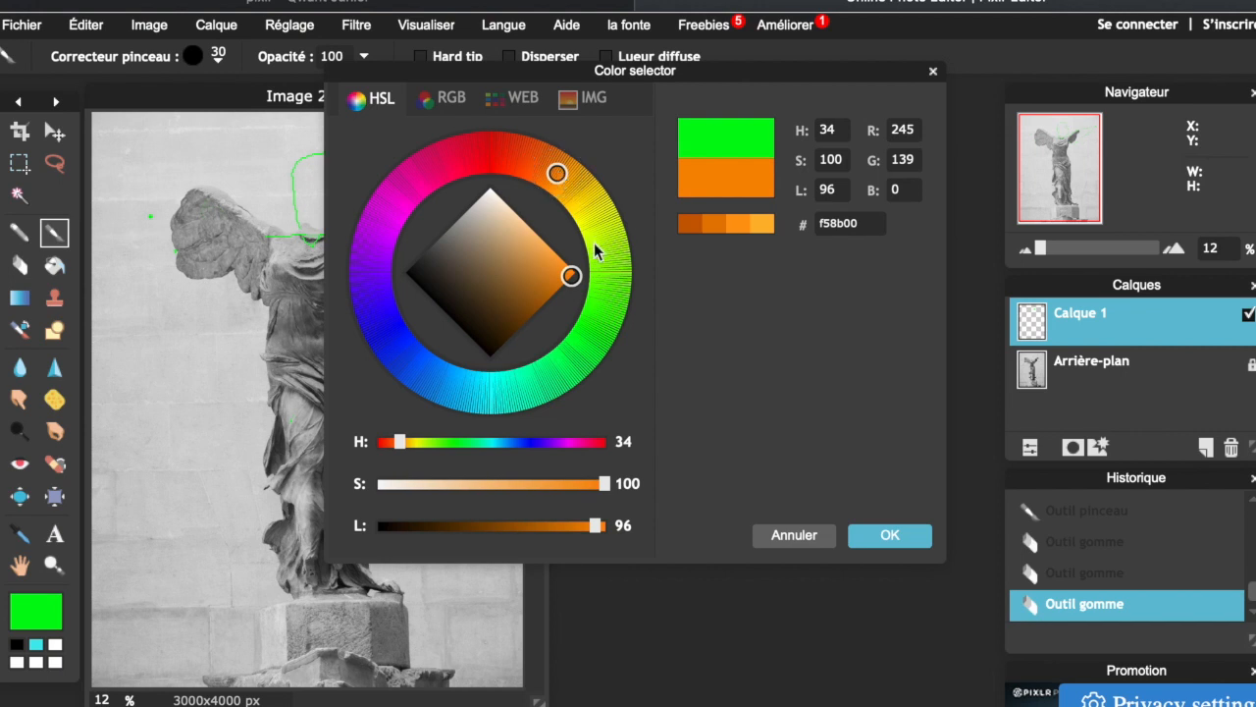
left_click(886, 536)
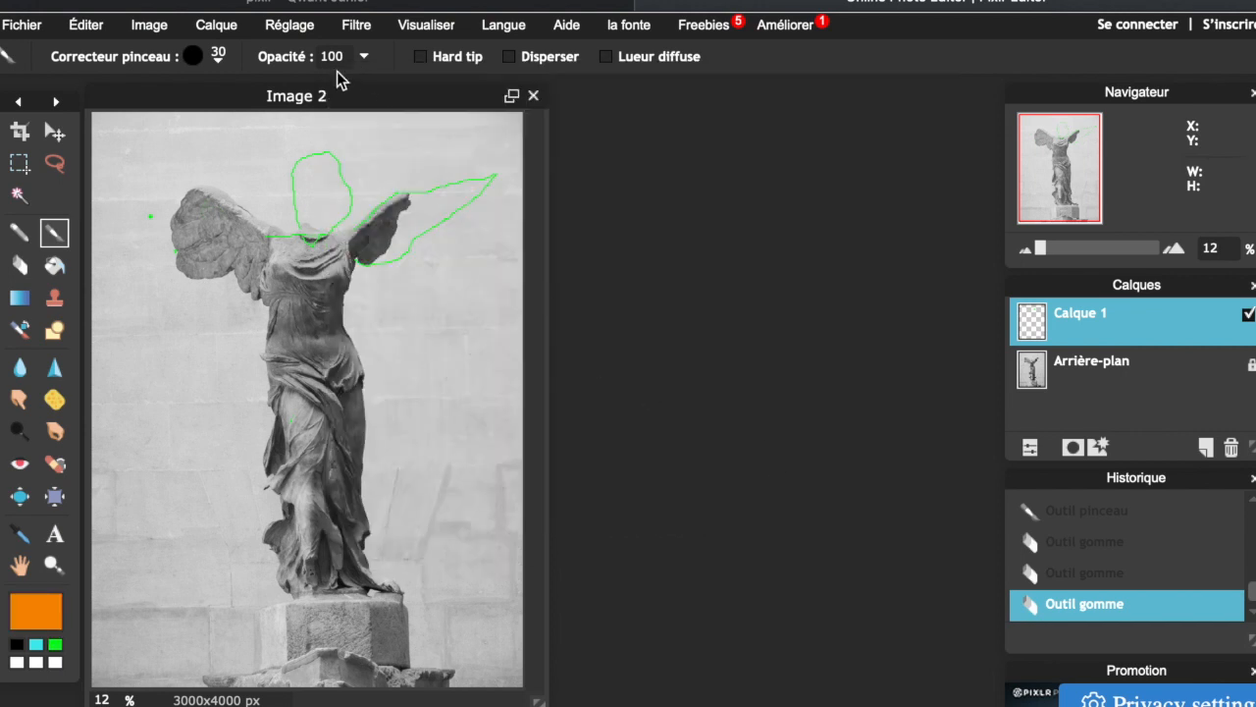
left_click(218, 56)
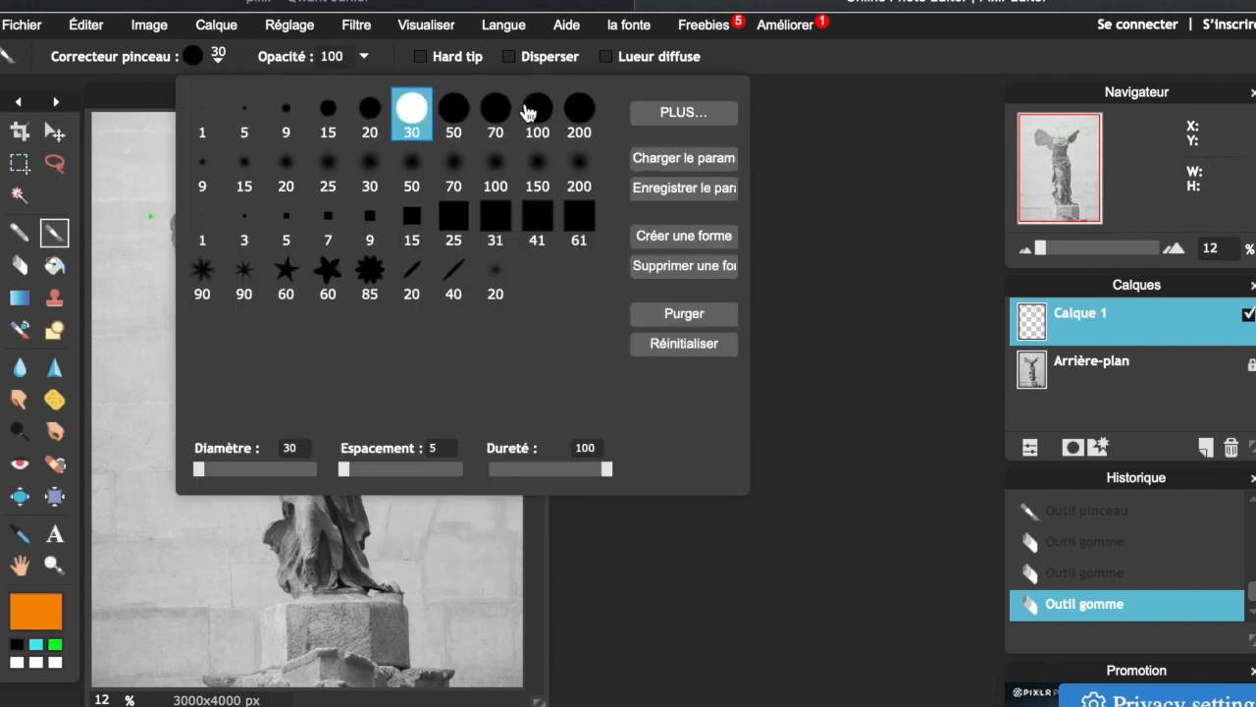
left_click(538, 115)
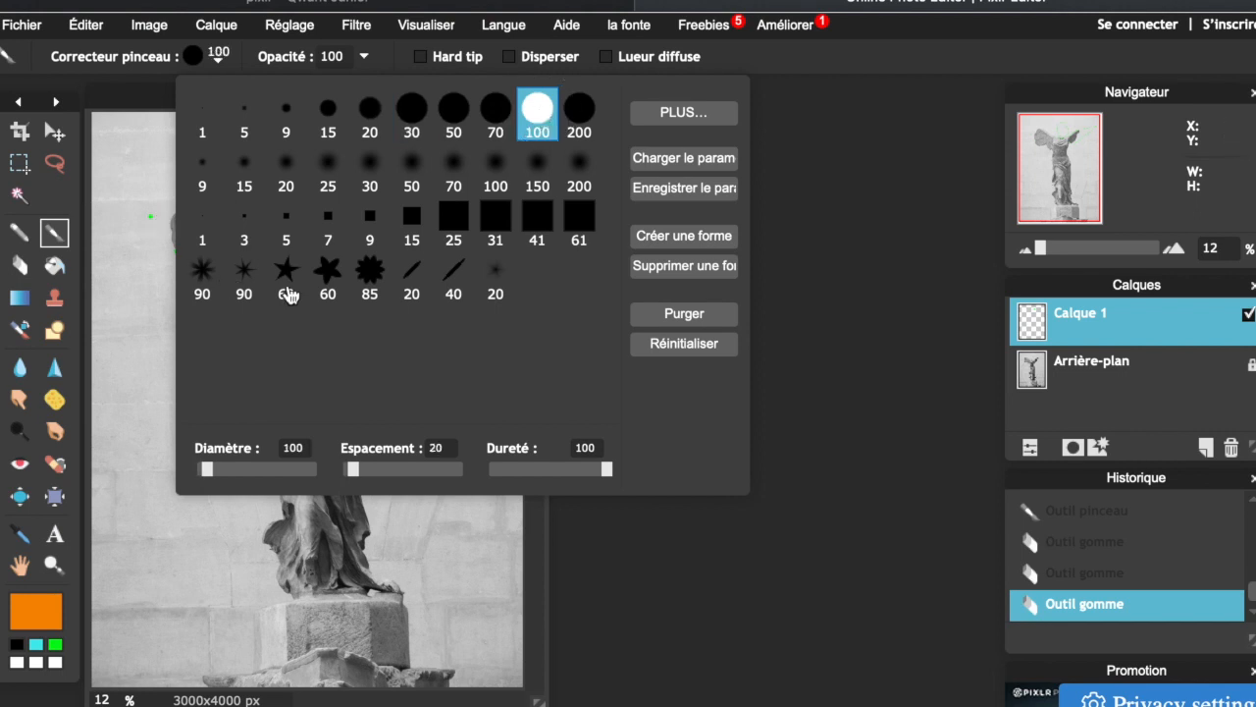
left_click(147, 315)
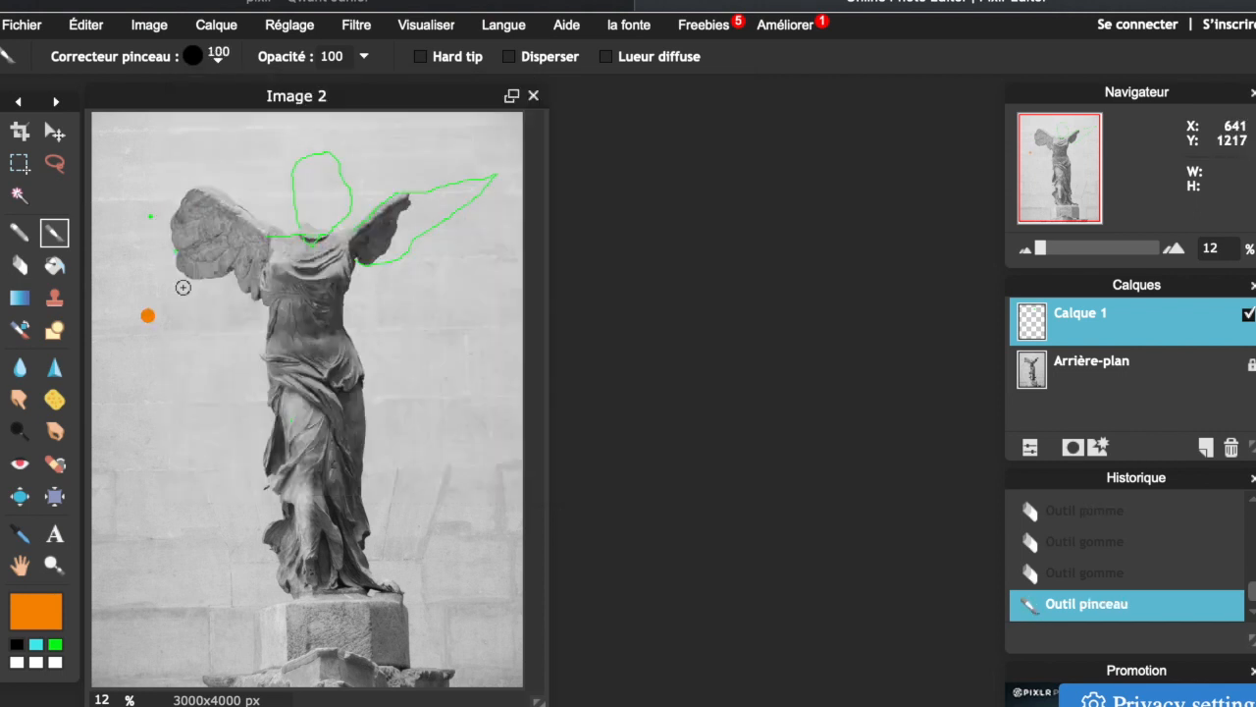
key("ctrl+z")
left_click(294, 235, "alt")
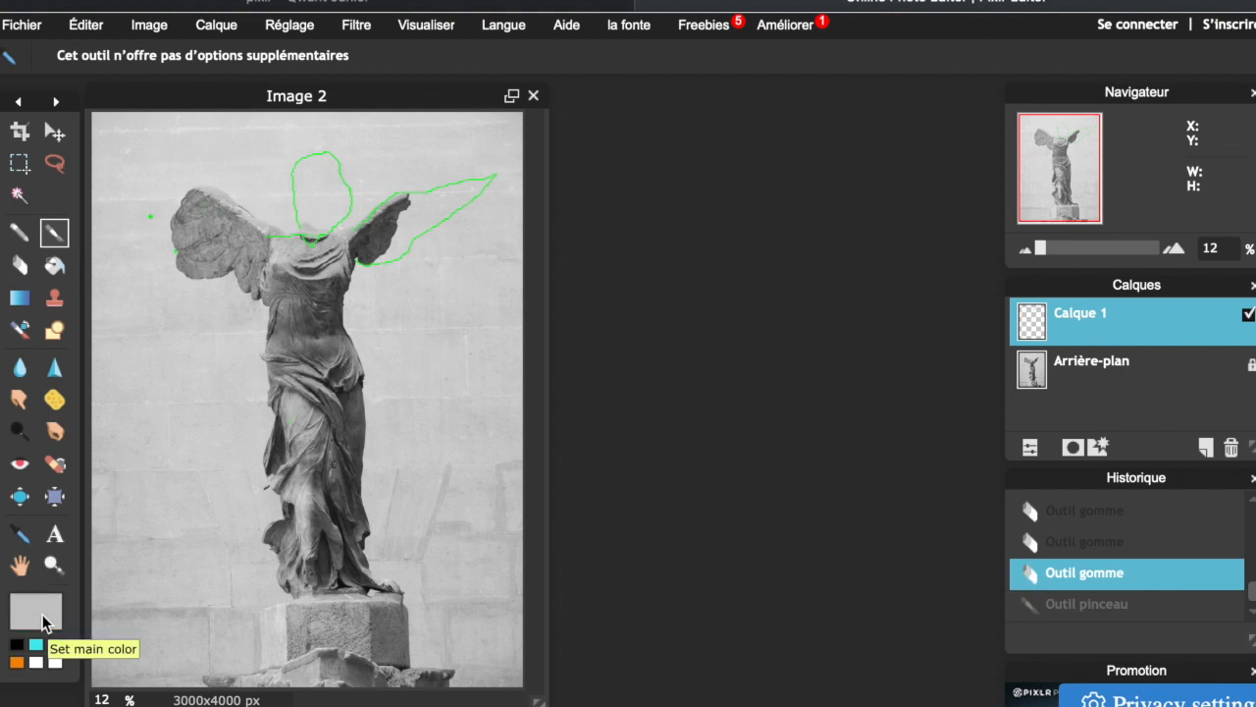
left_click(17, 662)
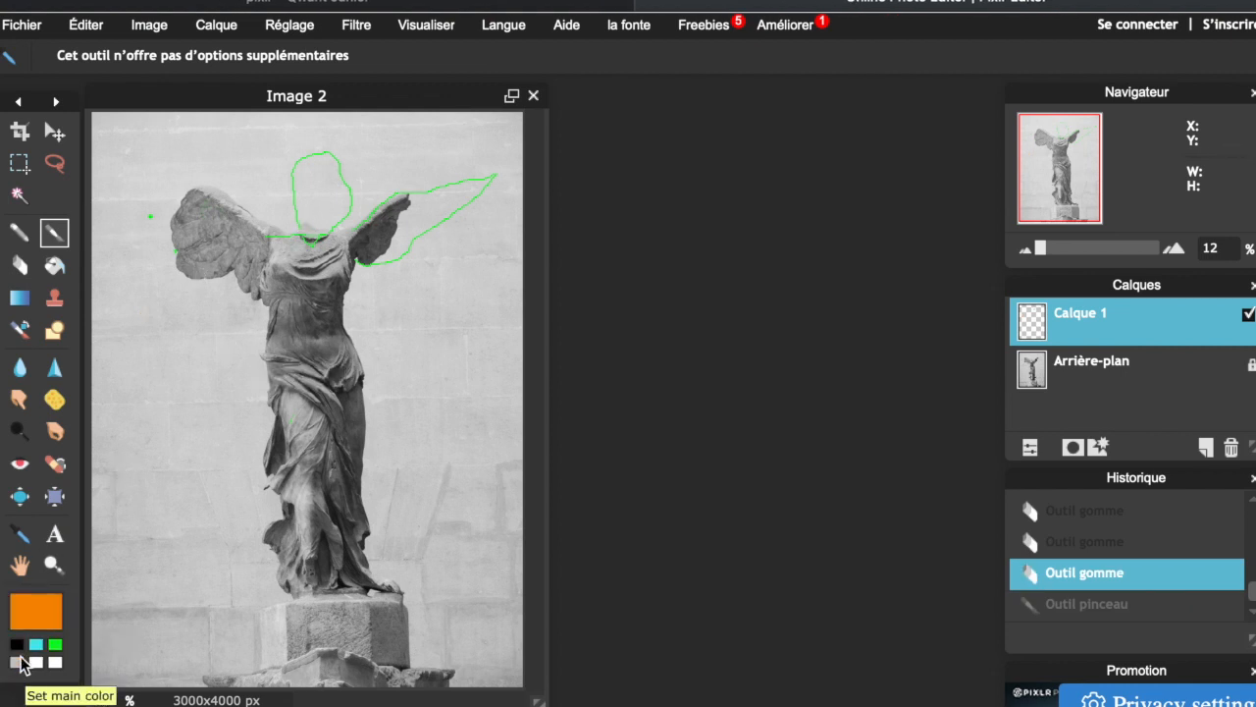
- Paint a thick orange Brush line from the left wing down around the statue's body and add four orange dots on the torso
left_click(54, 232)
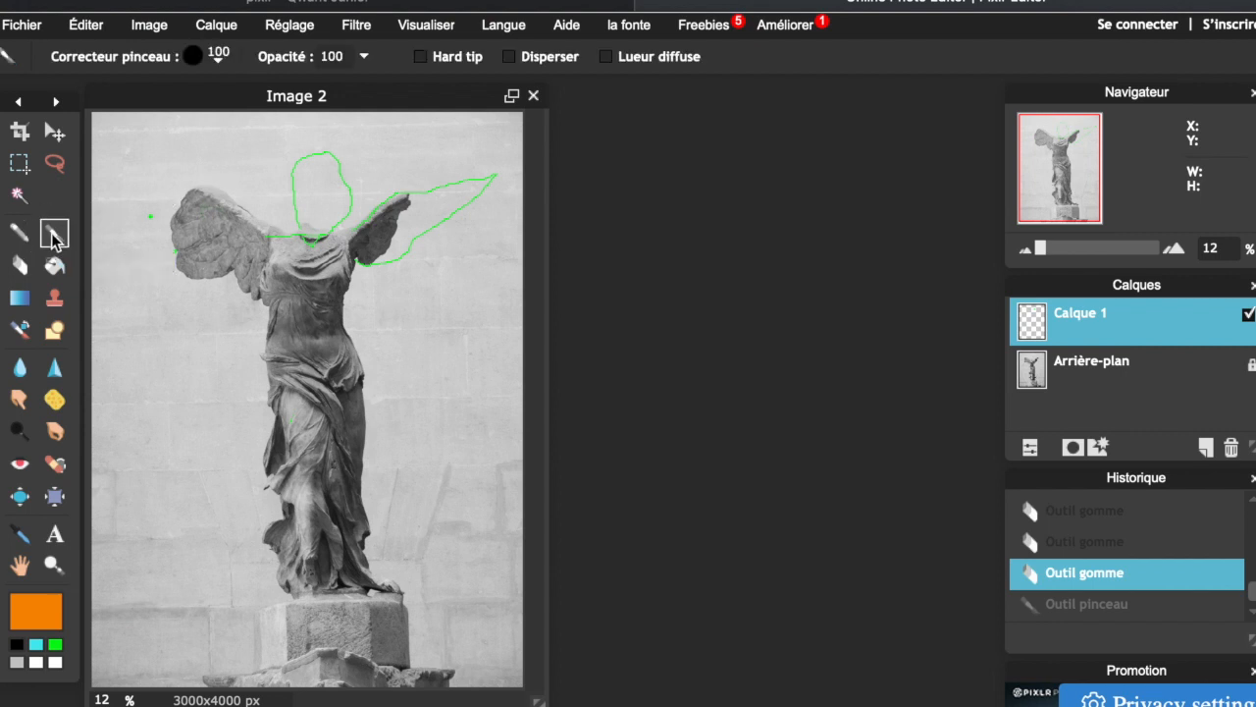
mouse_move(215, 205)
left_mouse_down()
mouse_move(224, 223)
mouse_move(240, 207)
mouse_move(269, 241)
mouse_move(263, 278)
mouse_move(312, 470)
mouse_move(358, 386)
left_mouse_up()
left_click(351, 366)
left_click(323, 319)
left_click(301, 312)
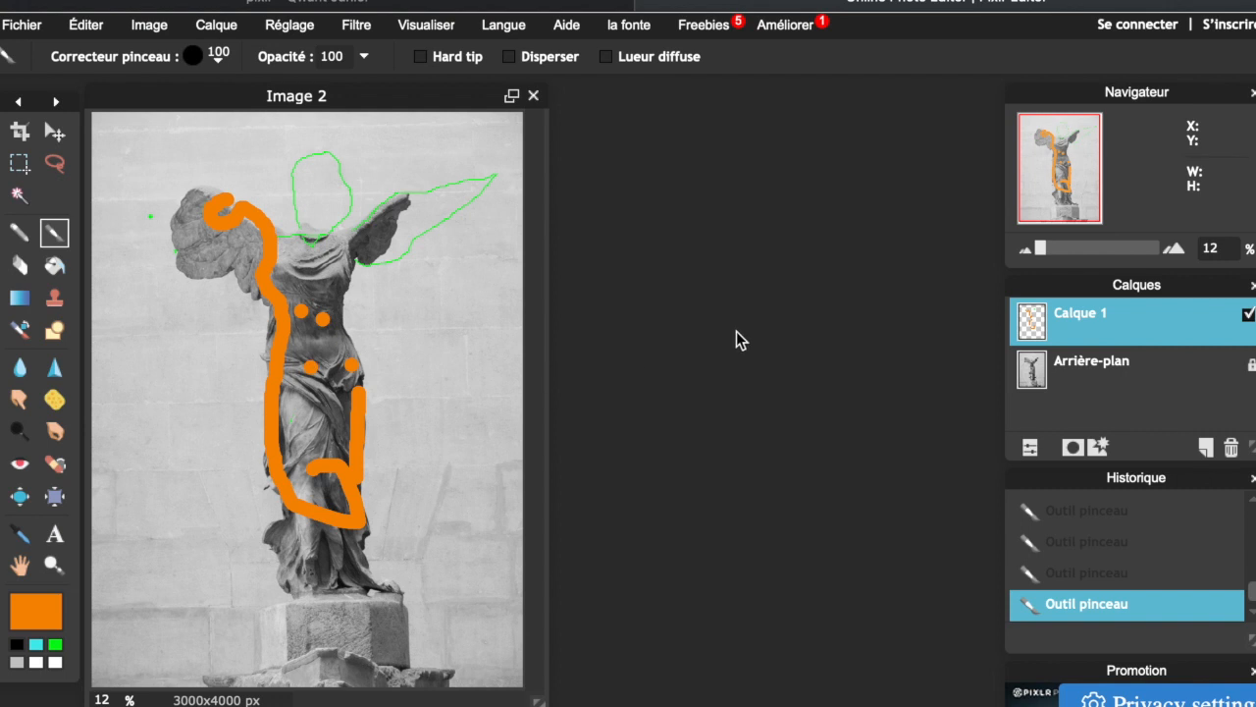
- Hide and show Calque 1 repeatedly to compare the drawing layer with the untouched photo beneath, leaving the layer shown
left_click(1249, 316)
left_click(1248, 316)
left_click(1249, 316)
left_click(1248, 316)
left_click(1249, 316)
left_click(1249, 316)
left_click(1249, 316)
left_click(1248, 316)
left_click(1248, 316)
left_click(1249, 316)
- Save the image to the Desktop as a JPEG at quality 80, with the author's initial and surname as the file name
left_click(33, 27)
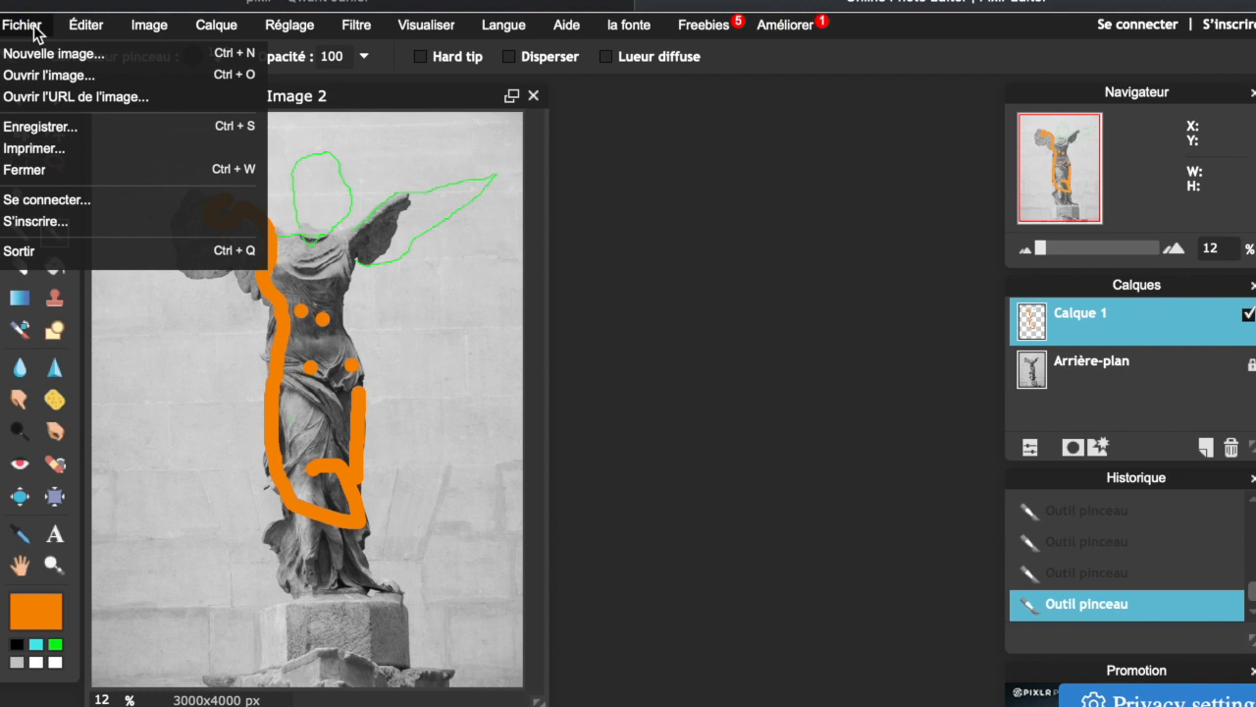
left_click(39, 126)
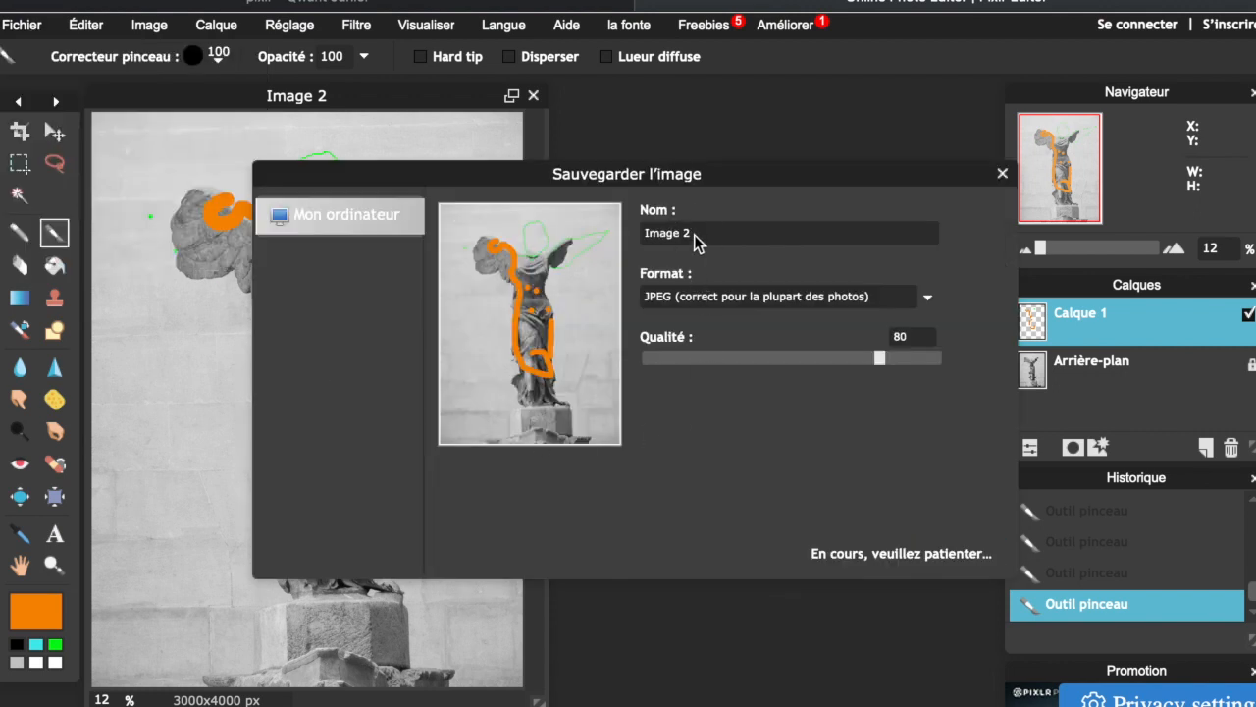
left_click_drag(692, 231, 601, 236)
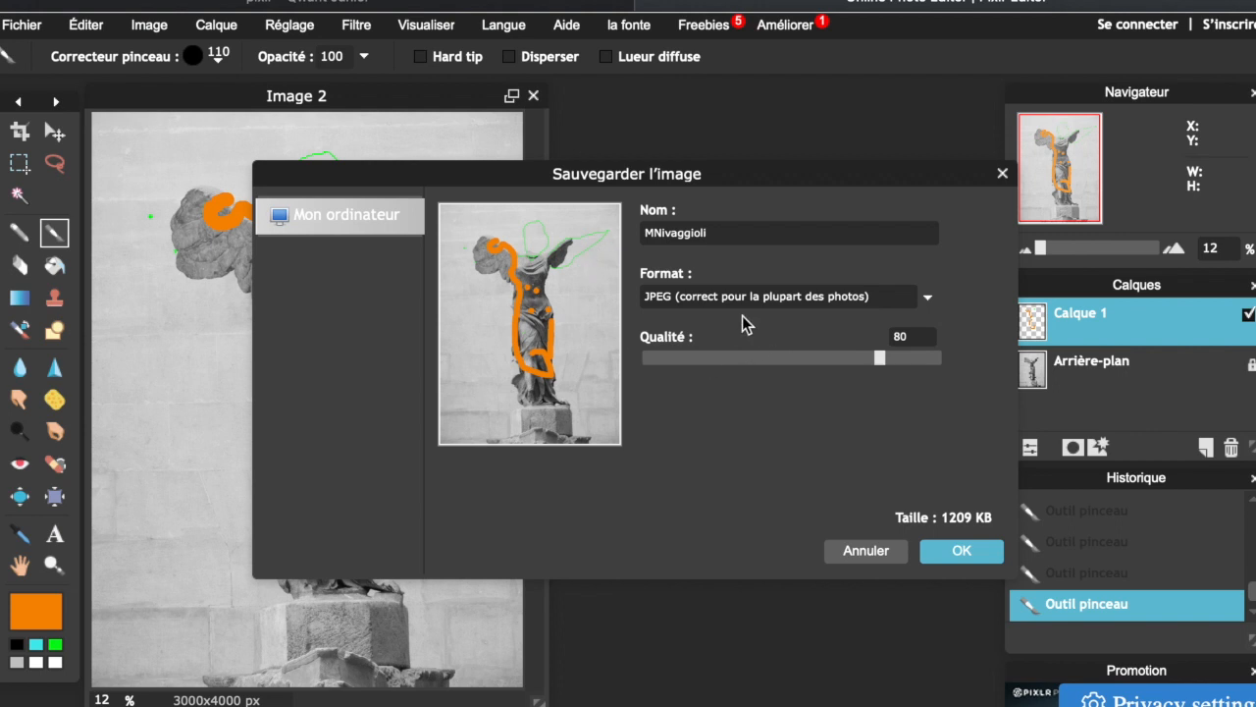
left_click(960, 552)
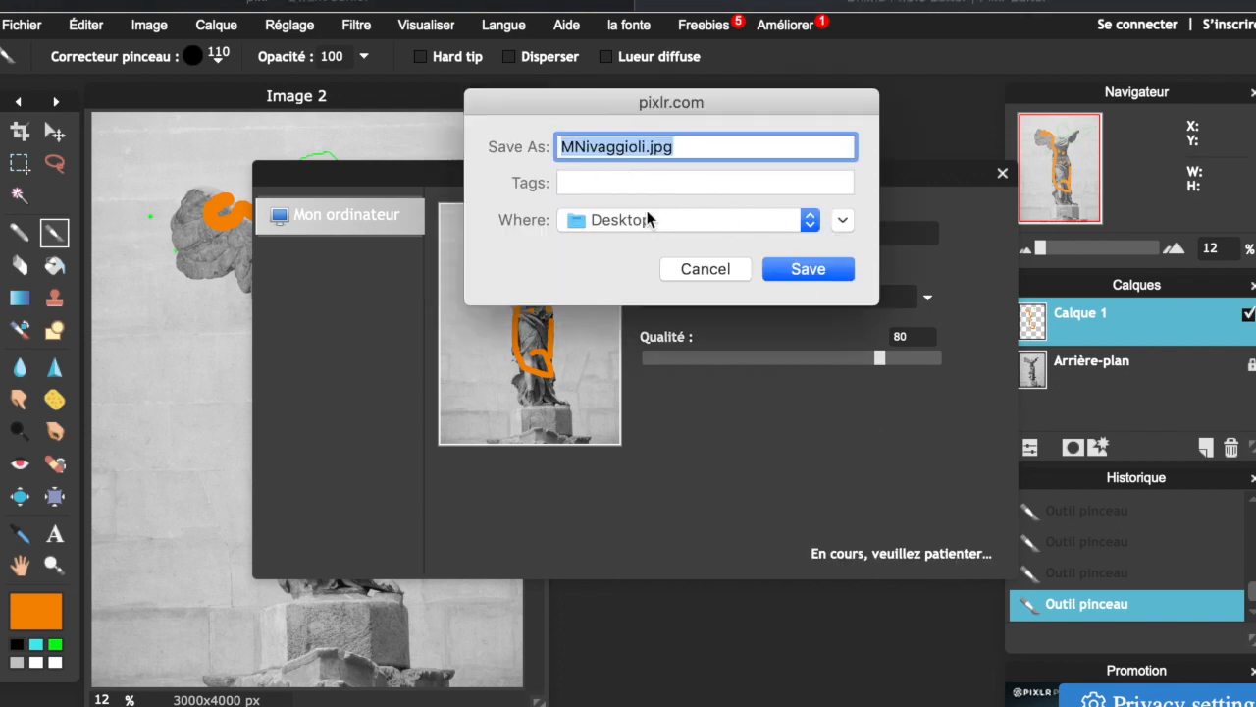
left_click(808, 271)
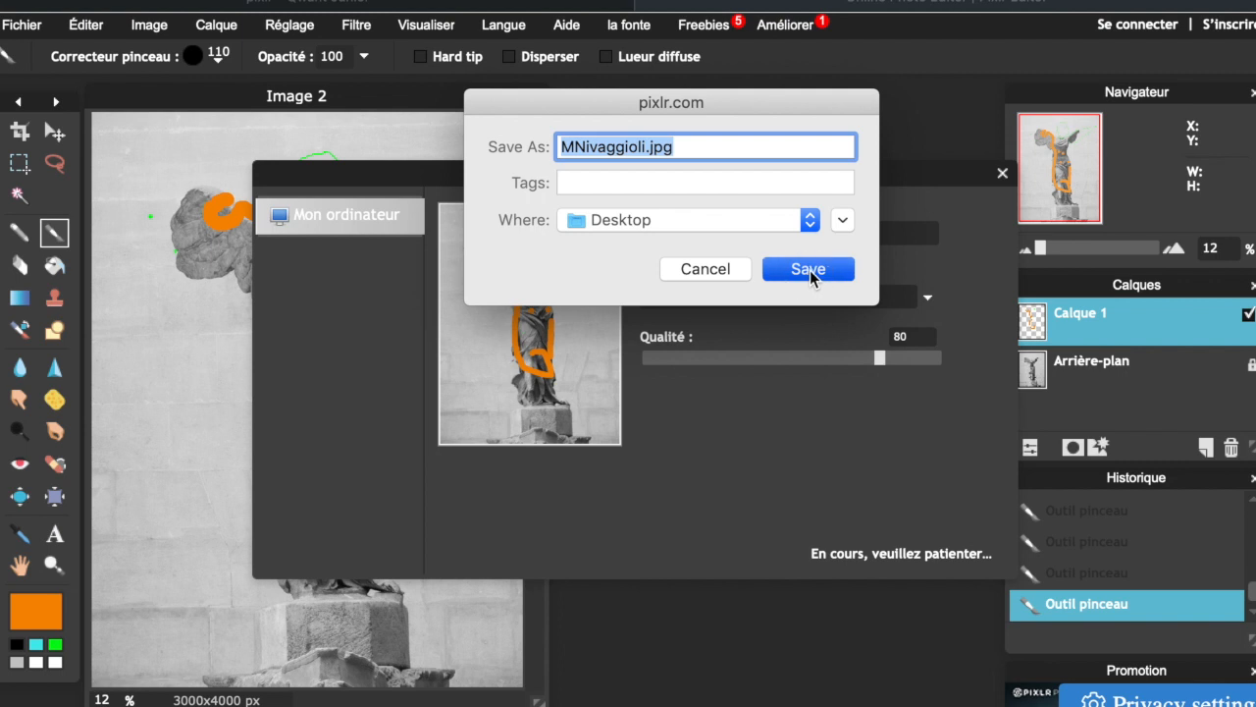